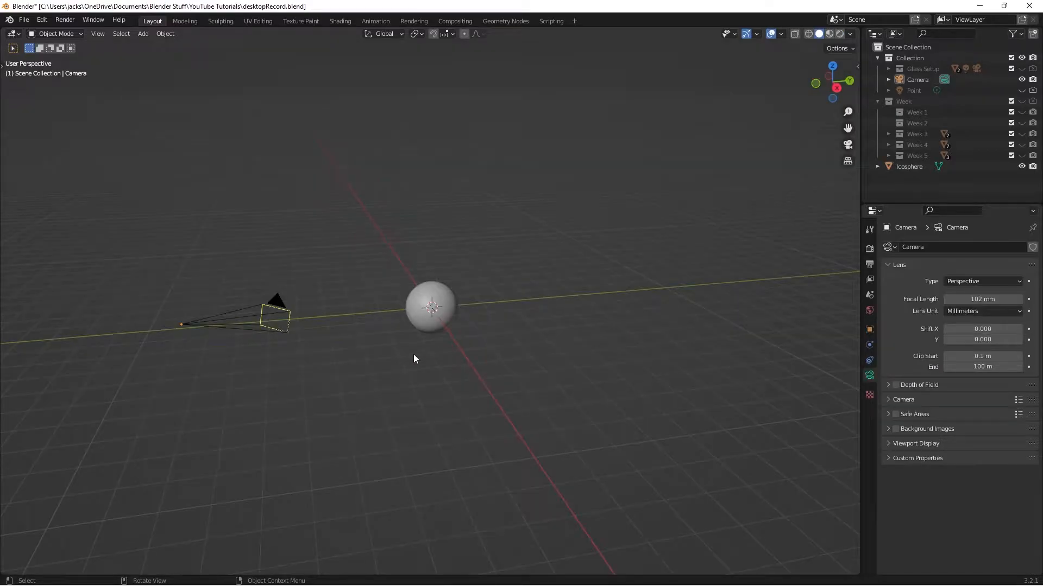
- View the icosphere through the scene camera
{"action": "middle_click_drag", "start_coordinate": [414, 354], "coordinate": [444, 321]}
{"action": "left_click", "coordinate": [434, 325]}
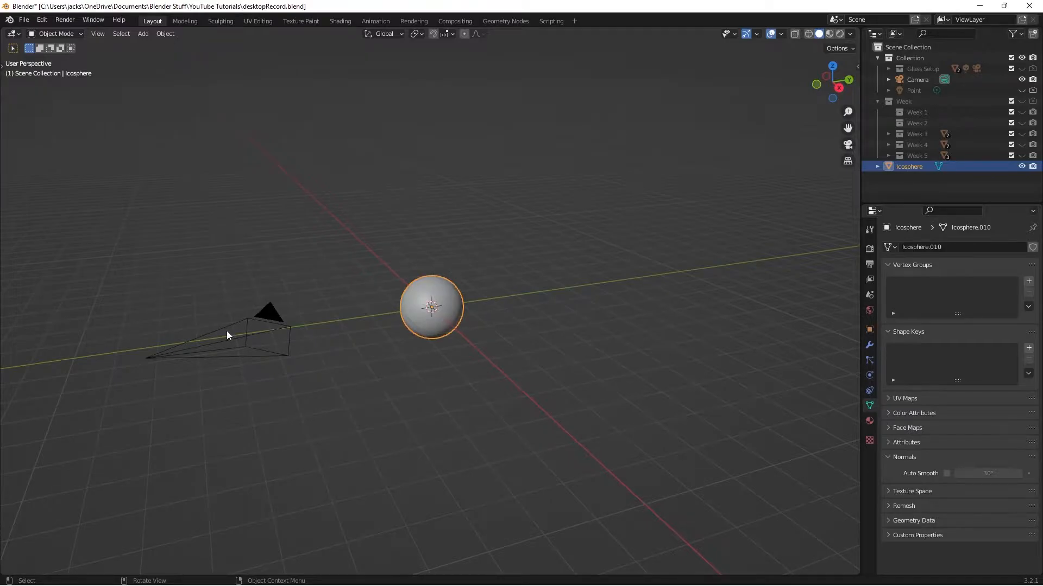
{"action": "left_click", "coordinate": [244, 330]}
{"action": "key", "text": "KP_0"}
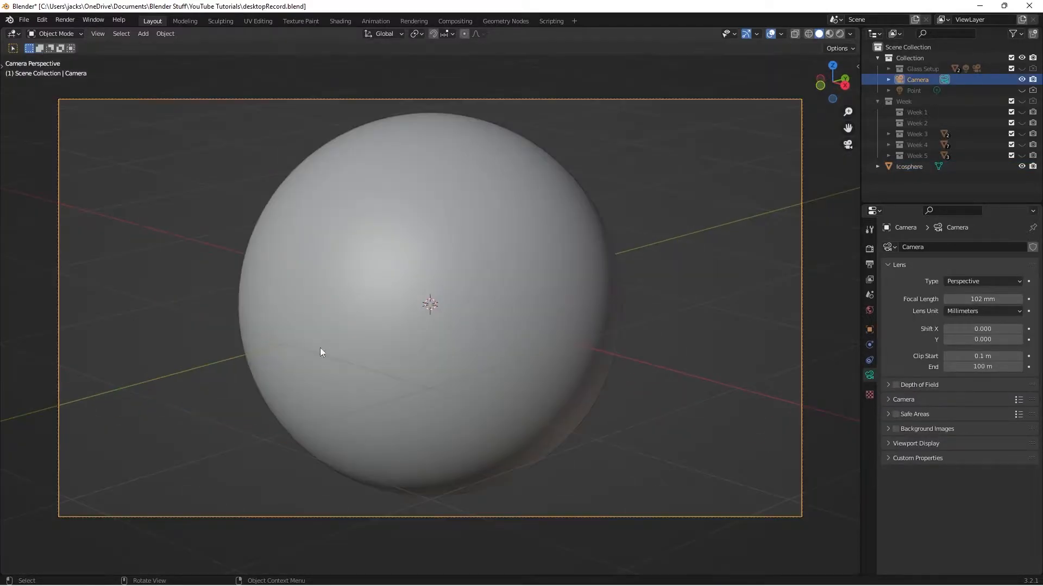
- Switch the 3D viewport to rendered shading, disable Scene World and choose the forest HDRI as the environment lighting
{"action": "left_click", "coordinate": [839, 34]}
{"action": "left_click", "coordinate": [850, 34]}
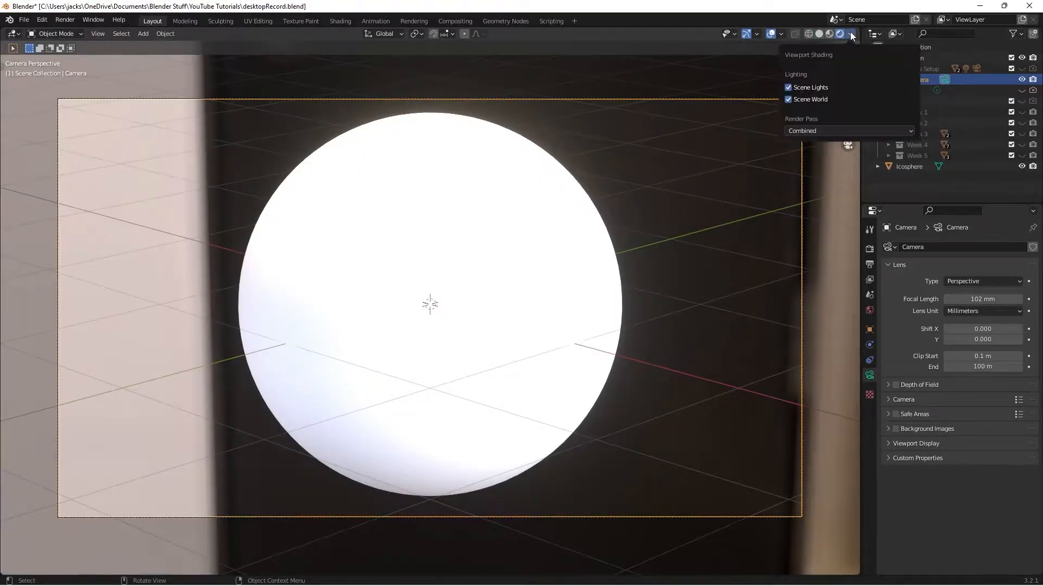
{"action": "left_click", "coordinate": [801, 99]}
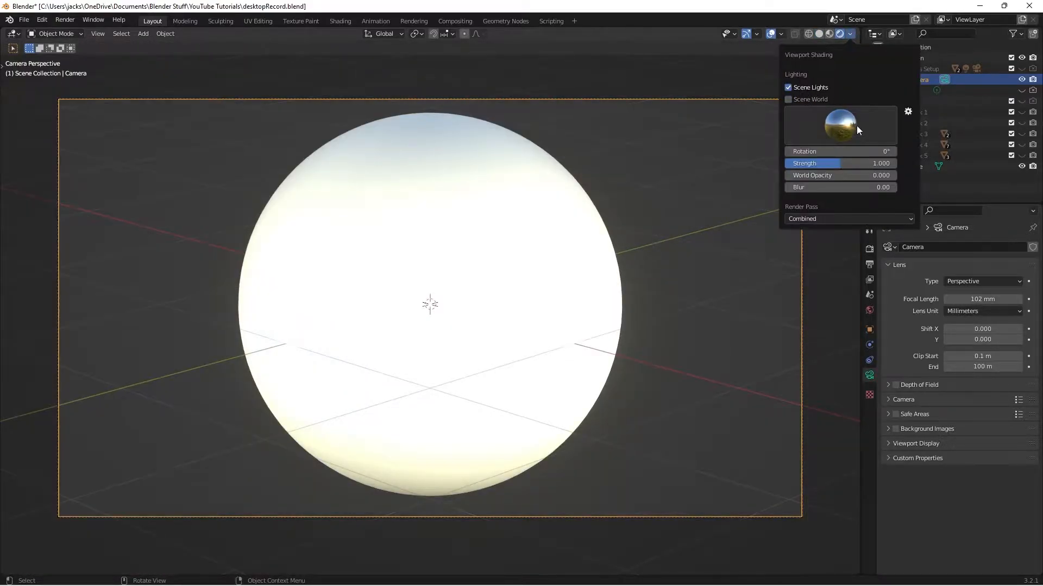
{"action": "left_click", "coordinate": [860, 125]}
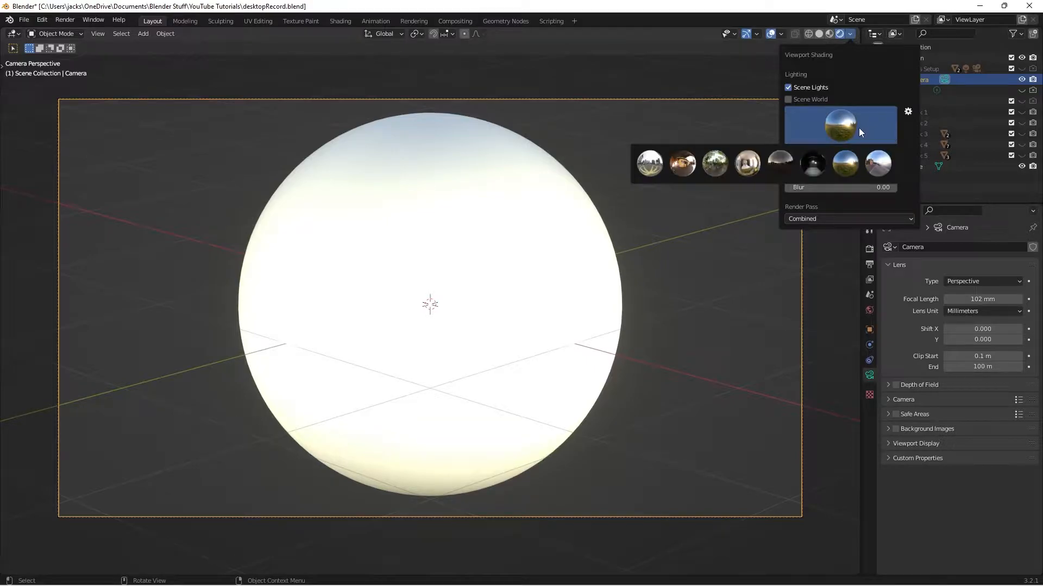
{"action": "left_click", "coordinate": [722, 163]}
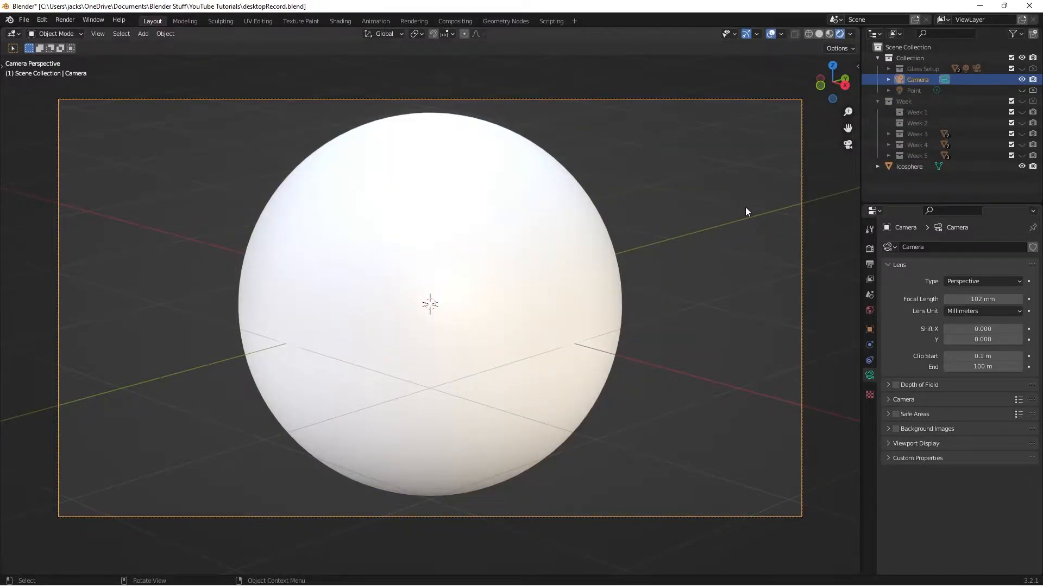
- Leave the camera view, open the Shading workspace and give its rendered viewport the same forest HDRI lighting
{"action": "left_click", "coordinate": [725, 217]}
{"action": "key", "text": "KP_0"}
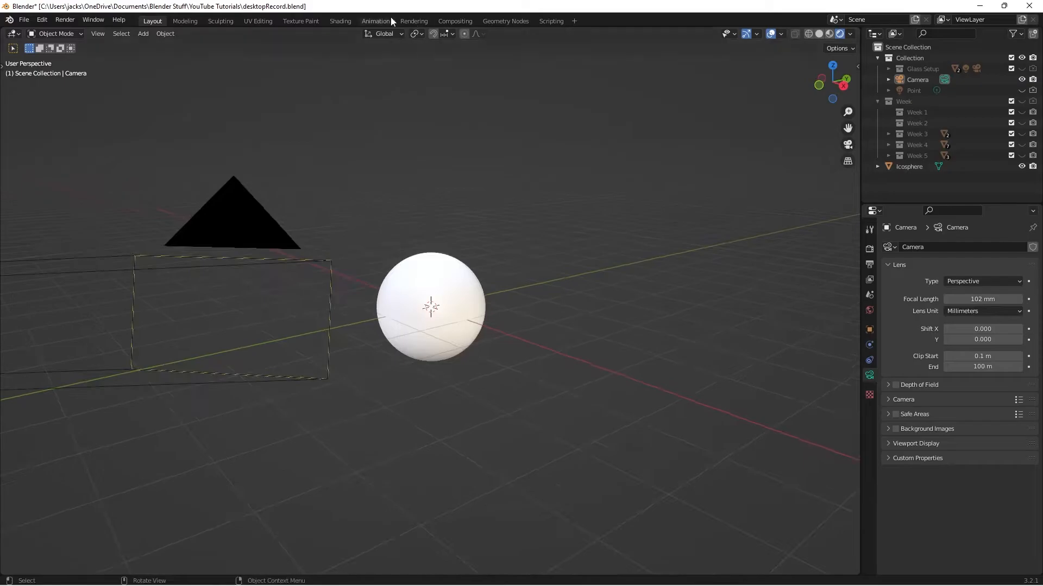
{"action": "left_click", "coordinate": [331, 21]}
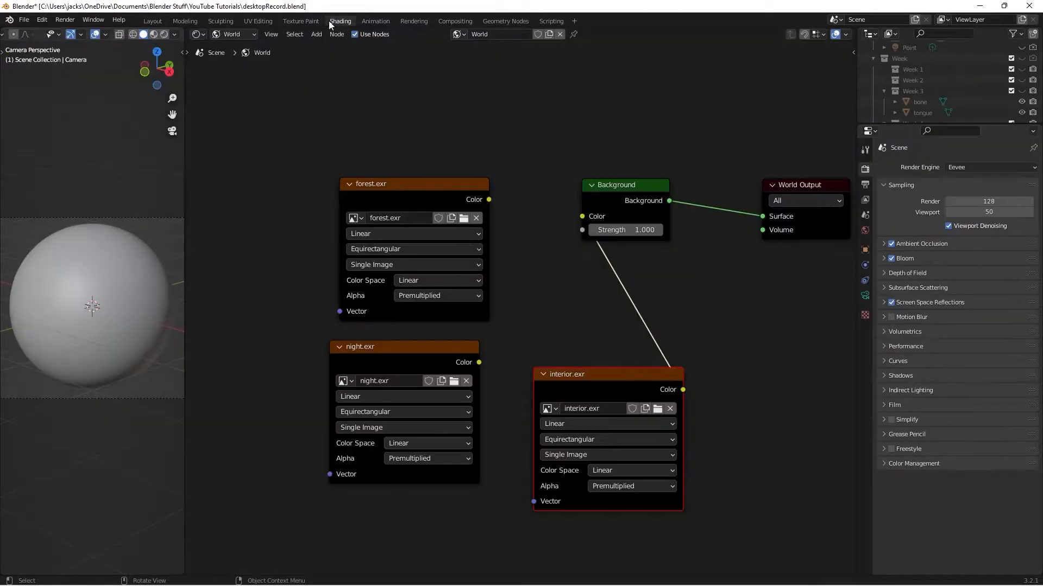
{"action": "left_click", "coordinate": [174, 35]}
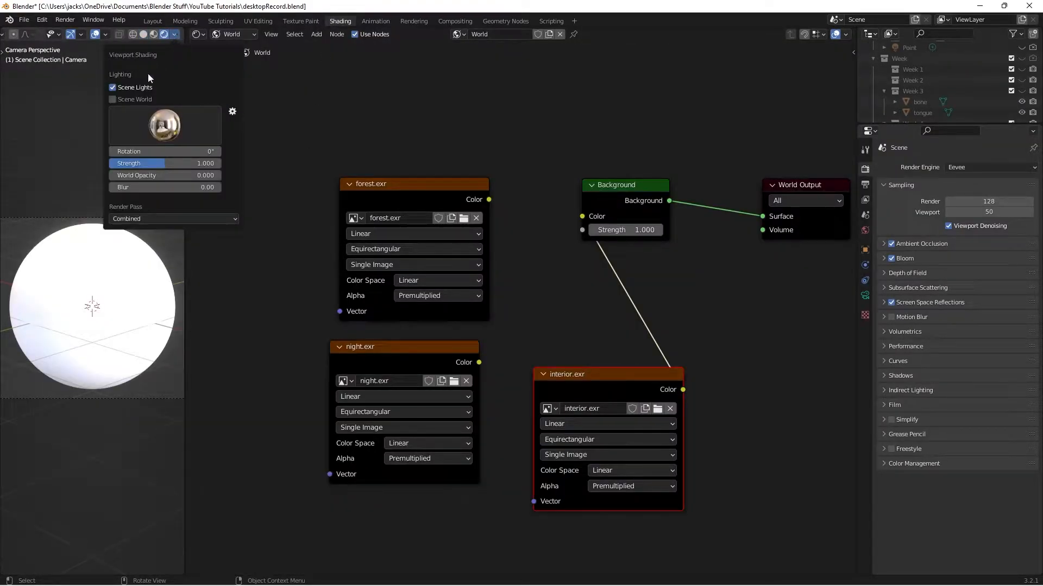
{"action": "left_click", "coordinate": [132, 113]}
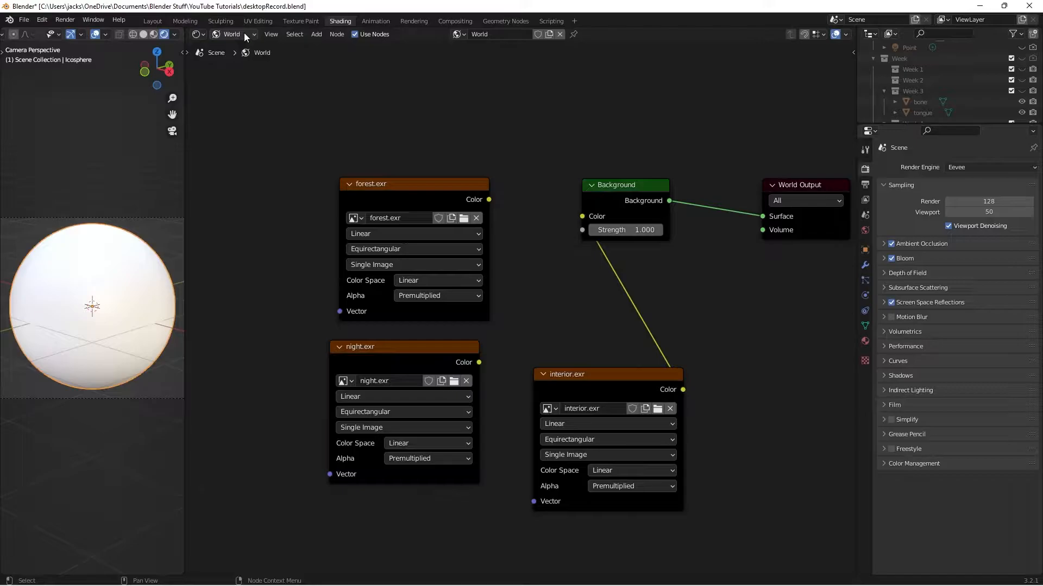
- Switch the shader editor to Object shading and create a new material named sand on the icosphere
{"action": "left_click", "coordinate": [246, 35]}
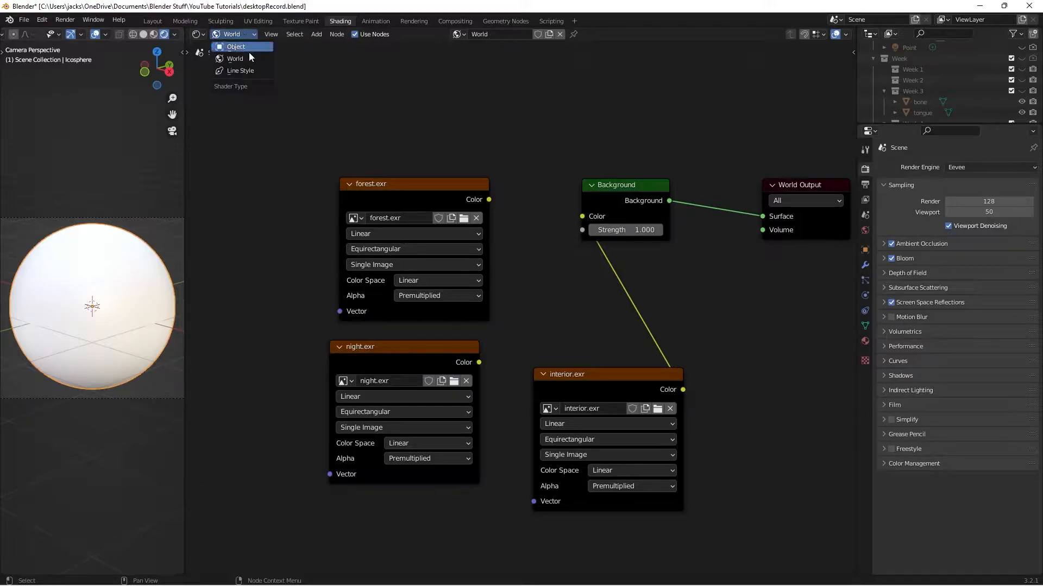
{"action": "left_click", "coordinate": [246, 47]}
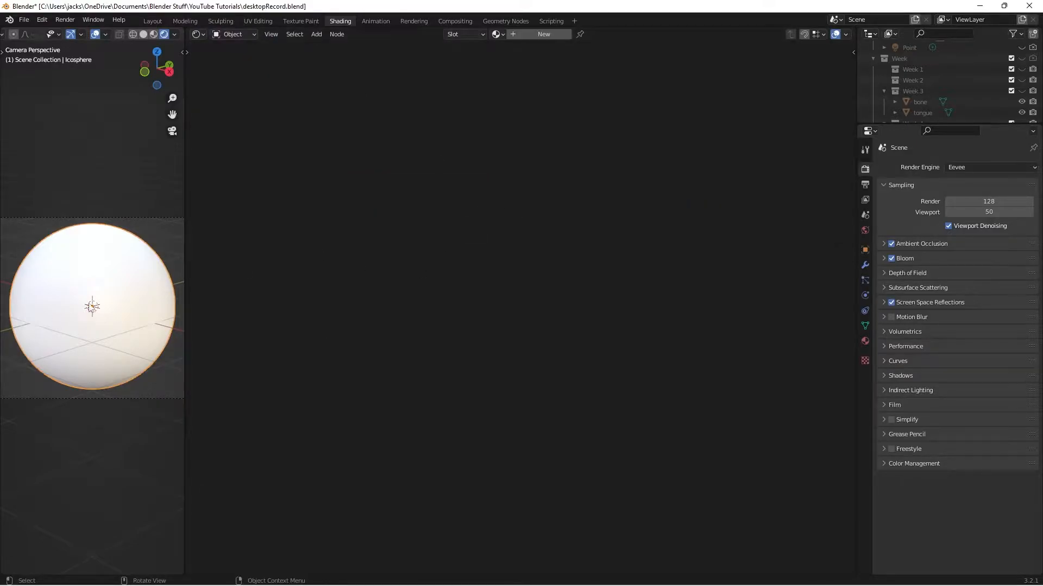
{"action": "left_click", "coordinate": [546, 34]}
{"action": "left_click", "coordinate": [505, 34]}
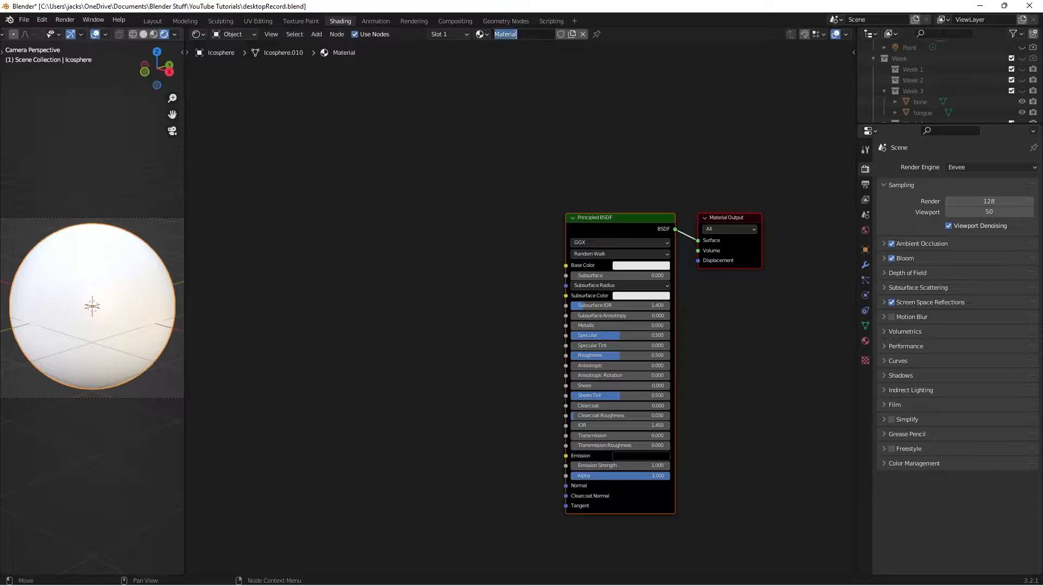
{"action": "type", "text": "sand"}
{"action": "key", "text": "Return"}
- Add a Noise Texture node on the input side of the Principled BSDF, leaving space between them
{"action": "middle_click_drag", "start_coordinate": [488, 311], "coordinate": [530, 296]}
{"action": "key", "text": "shift+a"}
{"action": "type", "text": "snoise"}
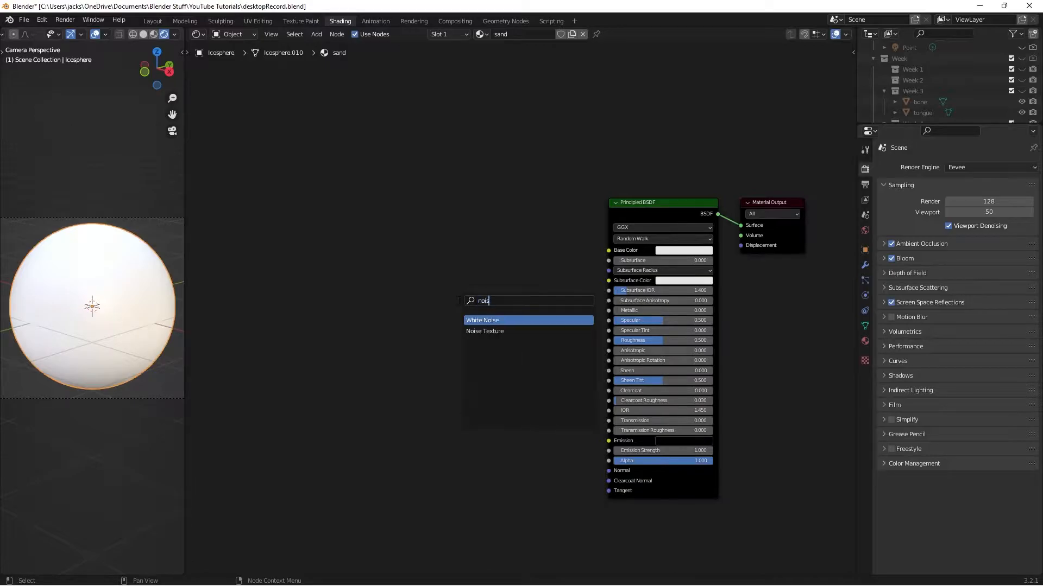
{"action": "key", "text": "Return"}
{"action": "left_click", "coordinate": [328, 223]}
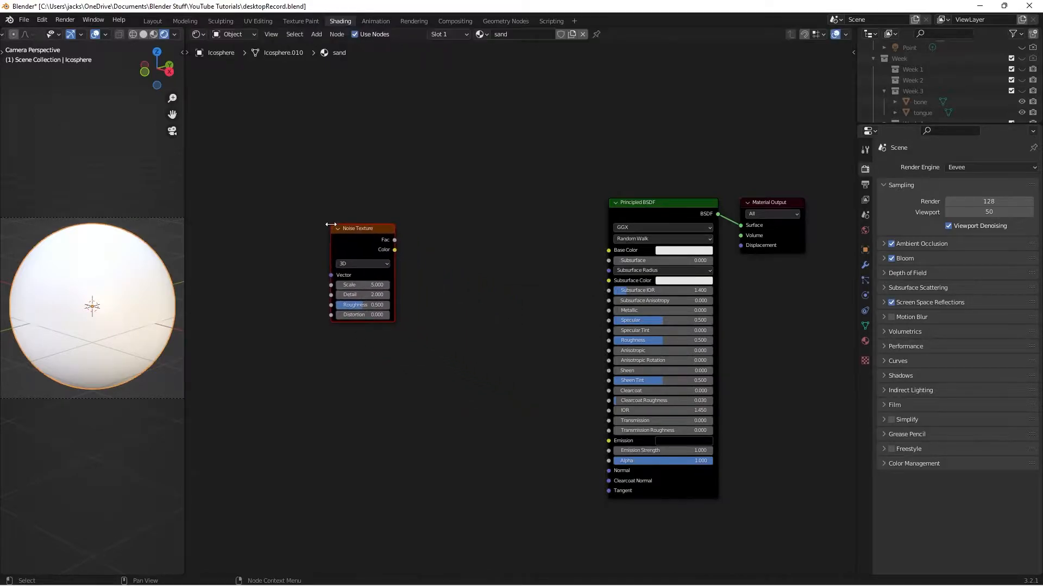
{"action": "middle_click_drag", "start_coordinate": [437, 180], "coordinate": [492, 180]}
{"action": "scroll", "coordinate": [492, 180], "scroll_direction": "up", "scroll_amount": 1}
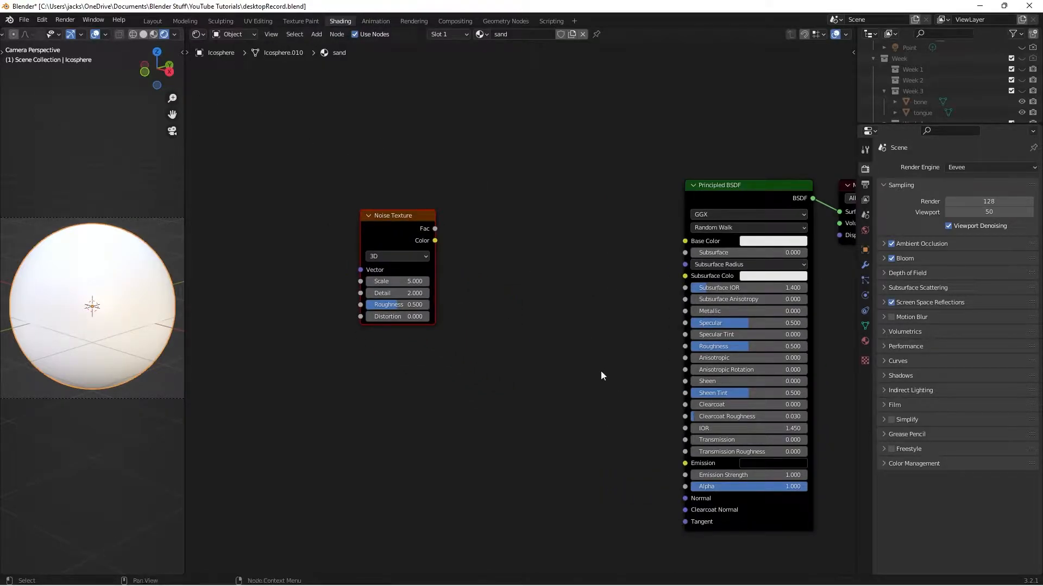
- Check in the add-on preferences that Node Wrangler is enabled
{"action": "left_click", "coordinate": [42, 20]}
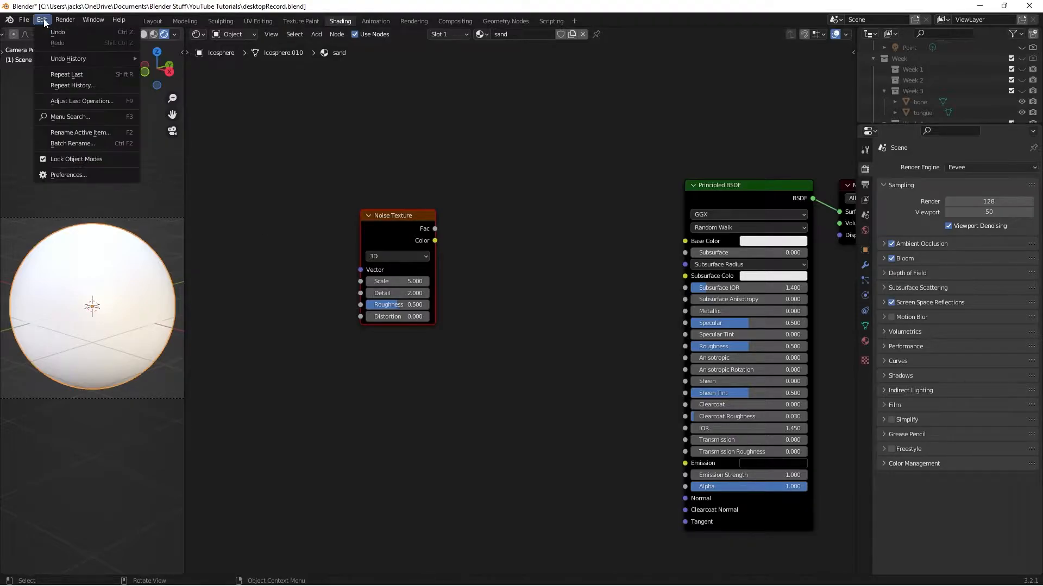
{"action": "left_click", "coordinate": [71, 175]}
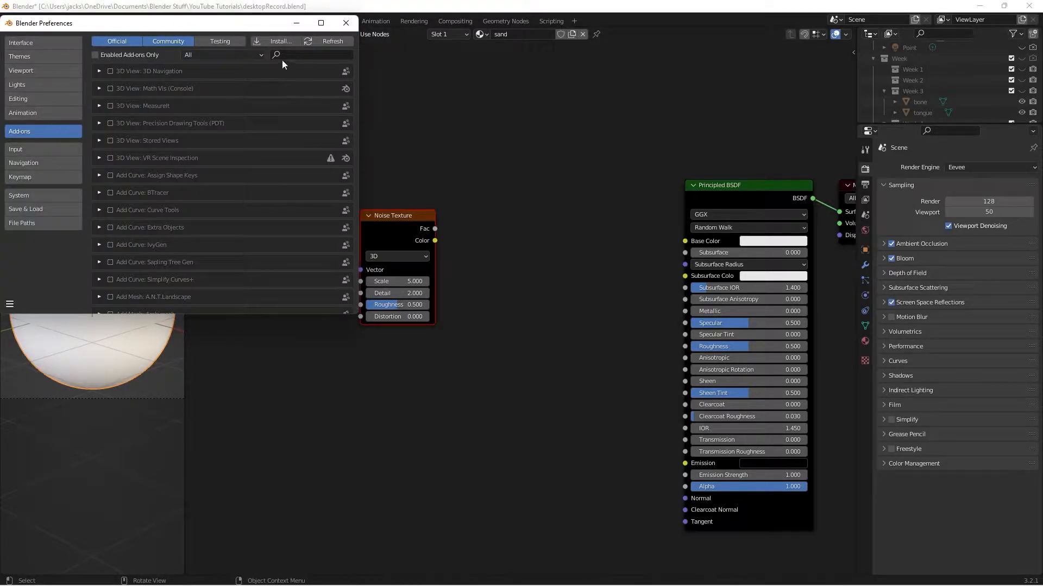
{"action": "type", "text": "node"}
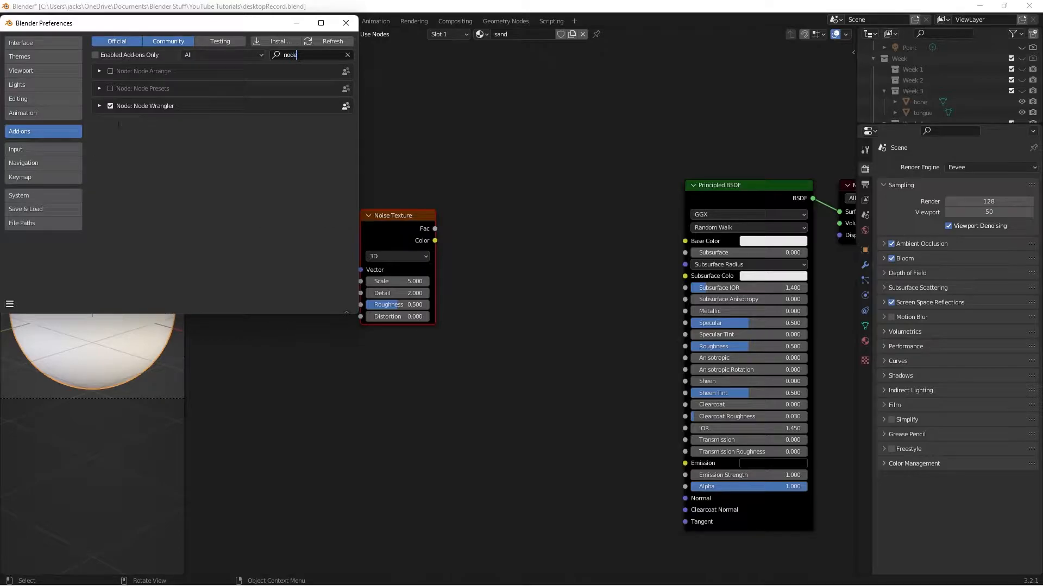
{"action": "left_click", "coordinate": [345, 23]}
- Add Texture Coordinate and Mapping nodes to the Noise Texture and feed the Mapping vector from the Object coordinates
{"action": "middle_click_drag", "start_coordinate": [369, 190], "coordinate": [429, 181]}
{"action": "left_click_drag", "start_coordinate": [446, 212], "coordinate": [354, 194]}
{"action": "middle_click_drag", "start_coordinate": [344, 167], "coordinate": [483, 162]}
{"action": "key", "text": "ctrl+t"}
{"action": "scroll", "coordinate": [488, 164], "scroll_direction": "down", "scroll_amount": 3}
{"action": "scroll", "coordinate": [450, 194], "scroll_direction": "up", "scroll_amount": 2}
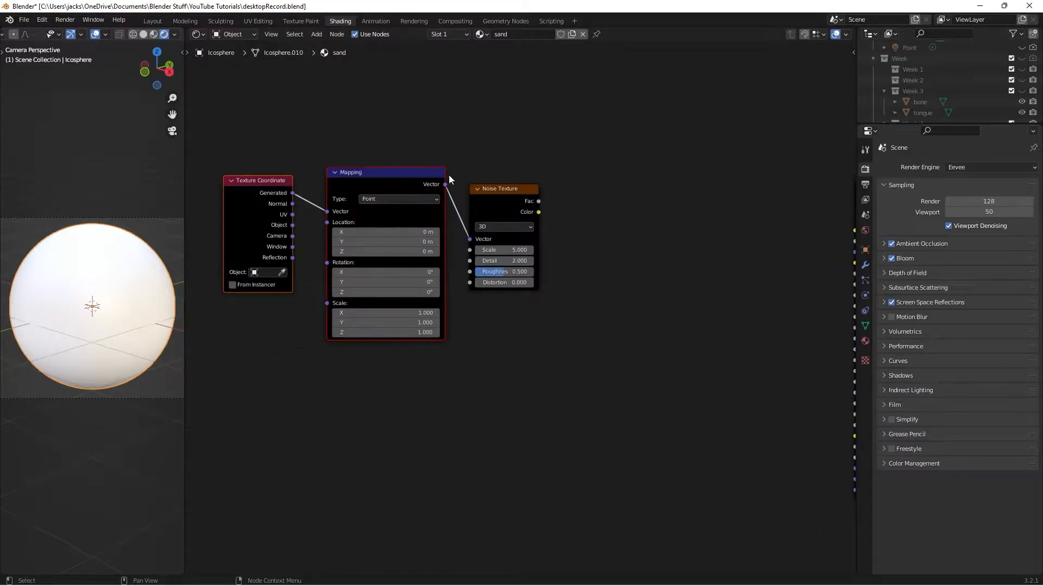
{"action": "left_click_drag", "start_coordinate": [291, 226], "coordinate": [328, 212]}
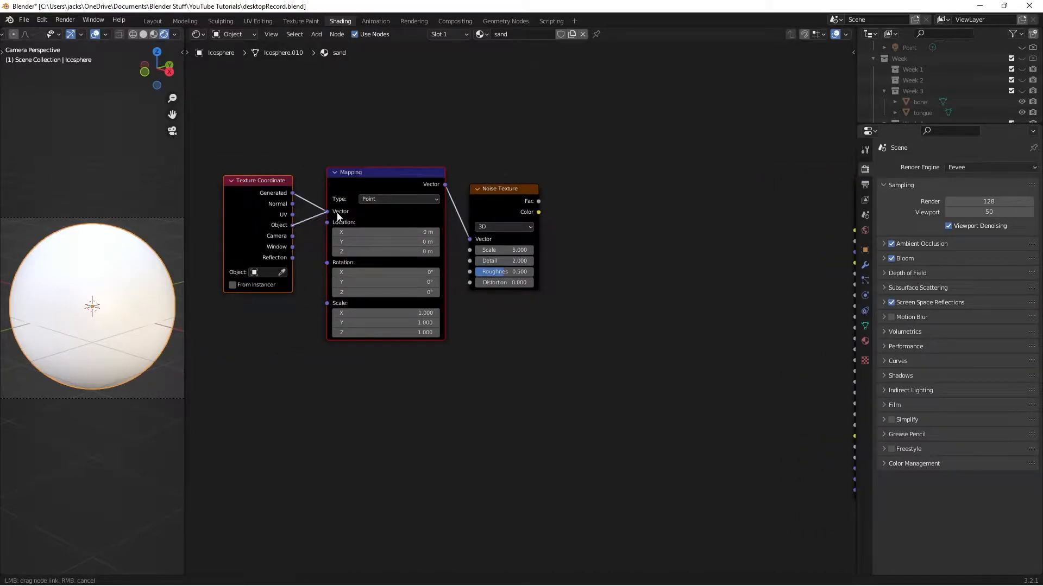
- Preview the Noise Texture directly on the icosphere and move its node slightly away from the Mapping node
{"action": "left_click", "coordinate": [508, 212], "text": "ctrl+shift"}
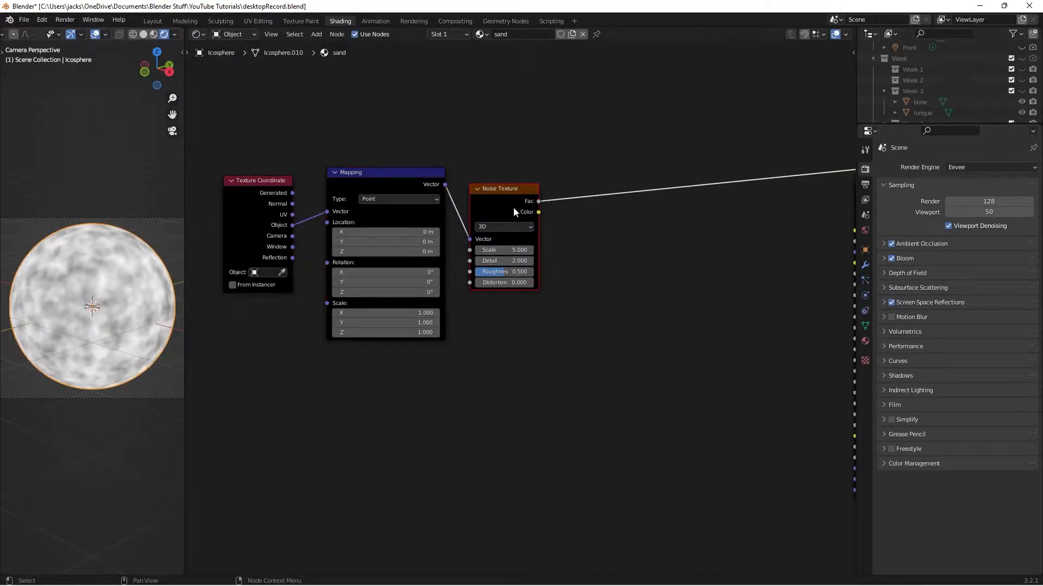
{"action": "left_click_drag", "start_coordinate": [513, 208], "coordinate": [511, 204]}
{"action": "middle_click_drag", "start_coordinate": [143, 293], "coordinate": [87, 297]}
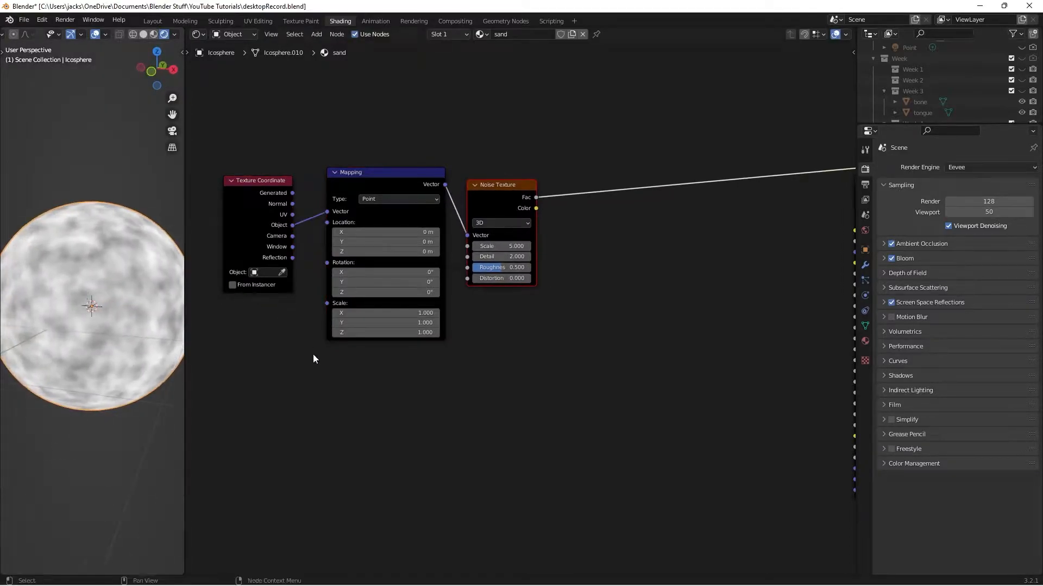
{"action": "left_click_drag", "start_coordinate": [501, 209], "coordinate": [523, 177]}
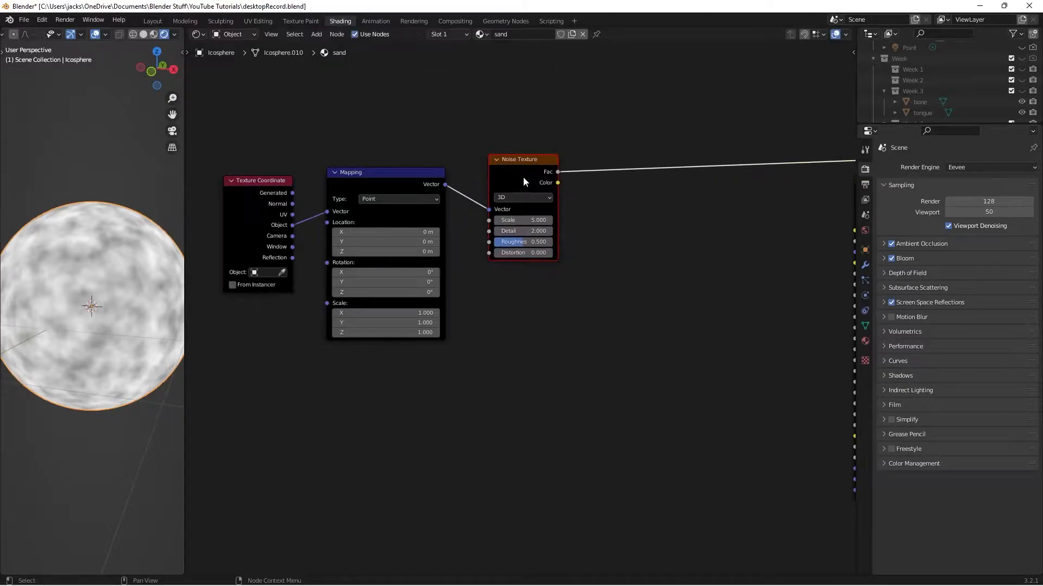
- Insert a ColorRamp node on the link leaving the Noise Texture's Fac output
{"action": "key", "text": "shift+a"}
{"action": "type", "text": "color"}
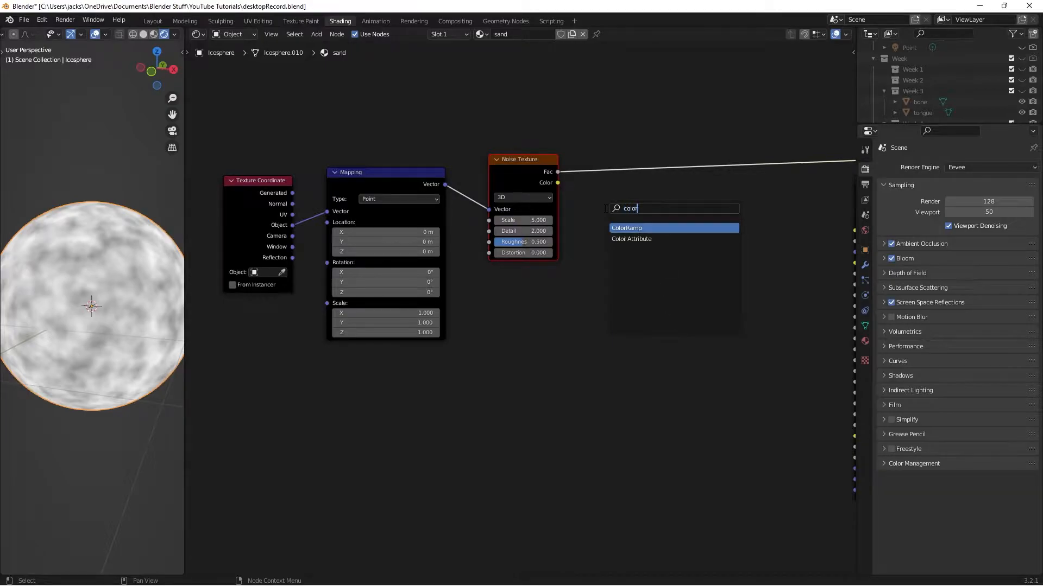
{"action": "key", "text": "Return"}
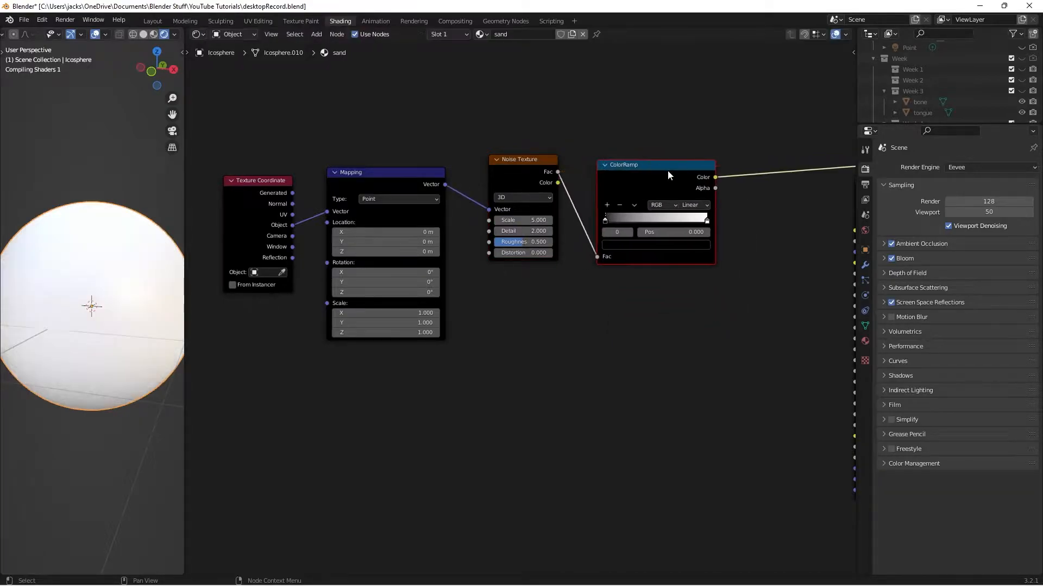
{"action": "left_click", "coordinate": [661, 173]}
{"action": "scroll", "coordinate": [619, 151], "scroll_direction": "up", "scroll_amount": 1}
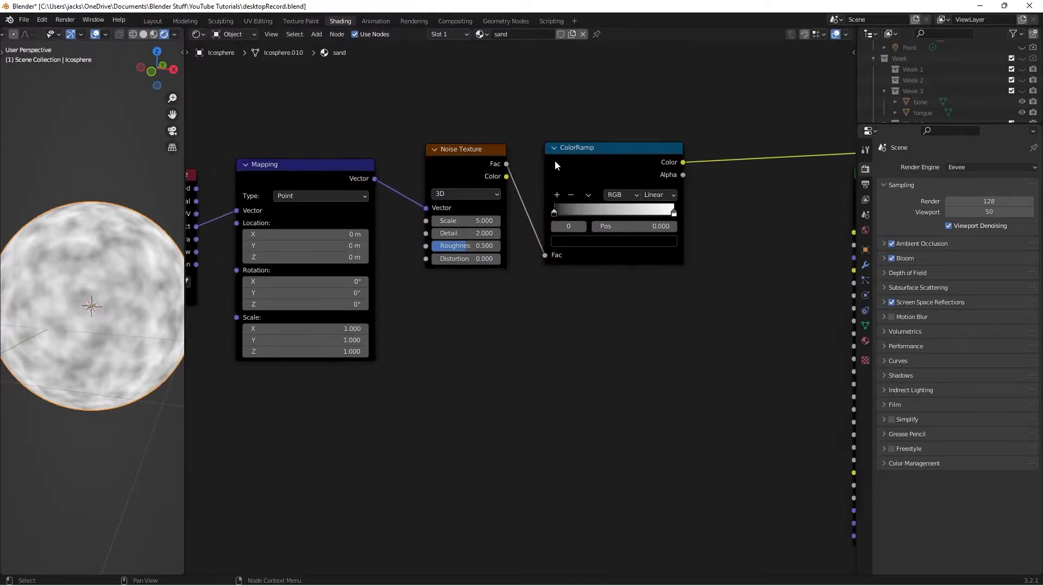
- Set the Noise Texture's scale to 100, detail to 16 and roughness to 0.8
{"action": "left_click", "coordinate": [474, 221]}
{"action": "type", "text": "1000"}
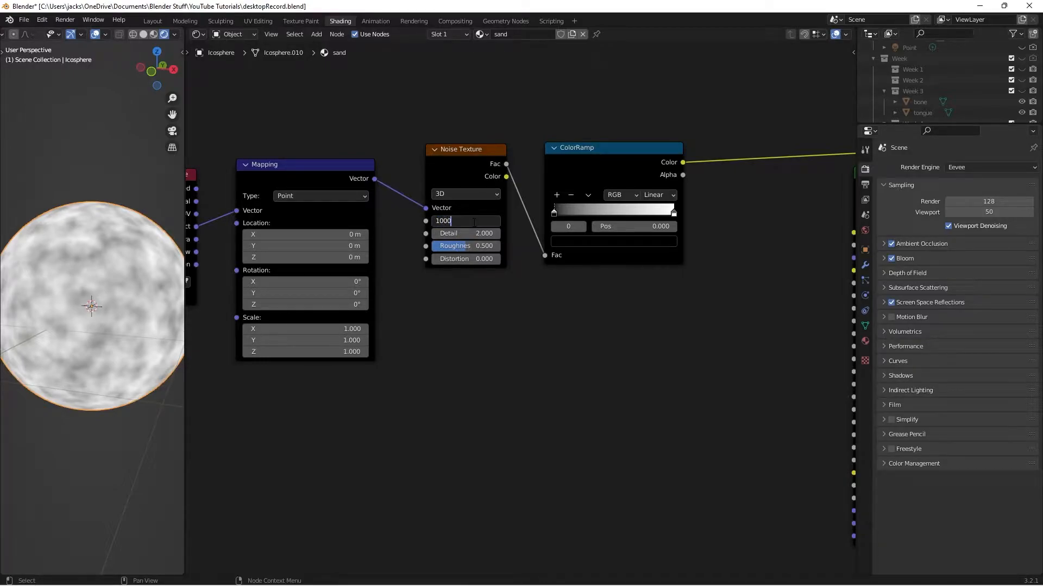
{"action": "key", "text": "Return"}
{"action": "left_click", "coordinate": [477, 233]}
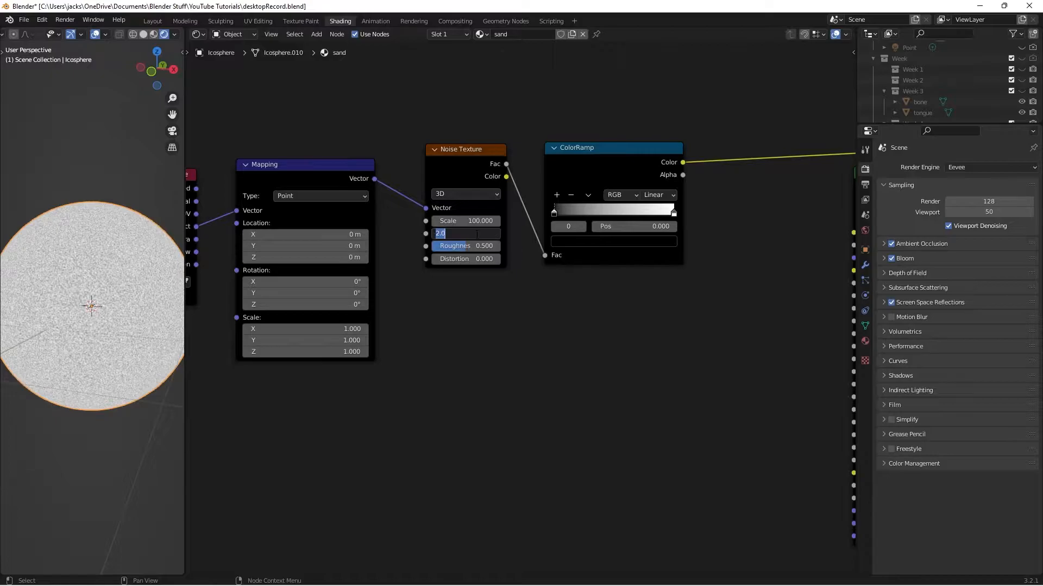
{"action": "type", "text": "15"}
{"action": "key", "text": "Return"}
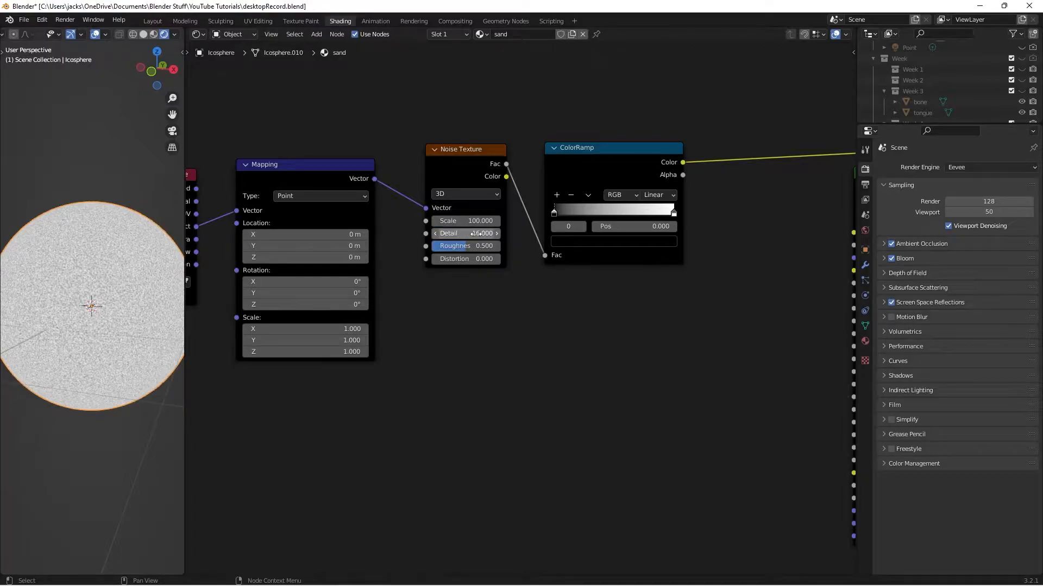
{"action": "left_click", "coordinate": [490, 246]}
{"action": "type", "text": ".8"}
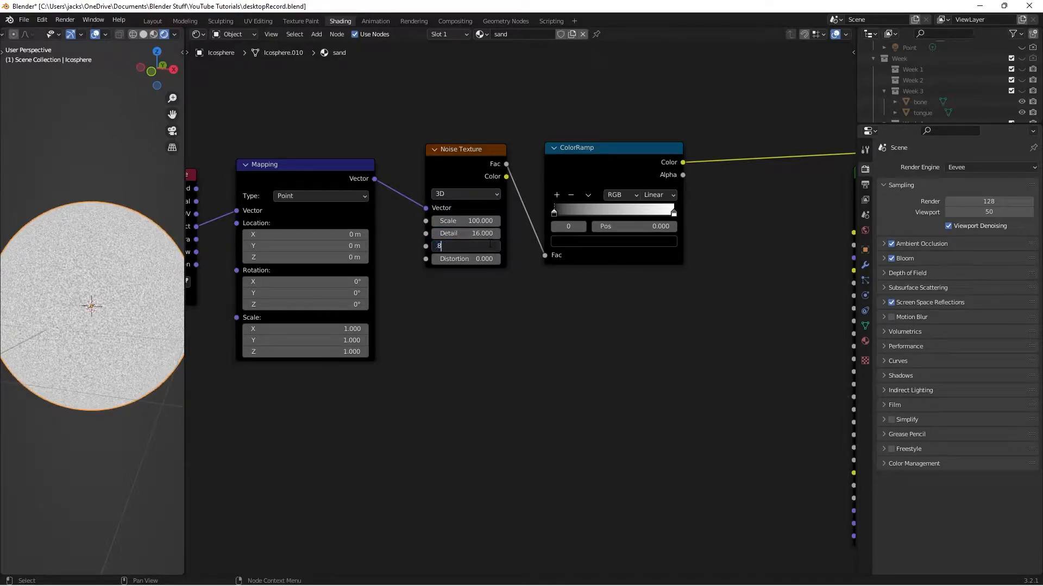
{"action": "key", "text": "Return"}
- Set the ColorRamp's black stop to position 0.25 and its white stop to 0.75, and save the file
{"action": "scroll", "coordinate": [569, 271], "scroll_direction": "up", "scroll_amount": 2}
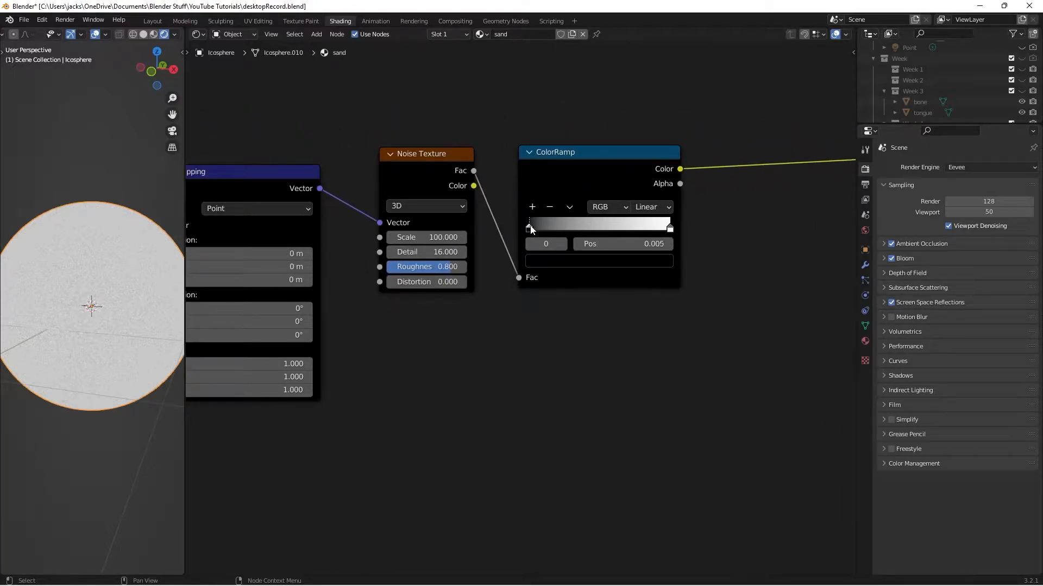
{"action": "left_click", "coordinate": [624, 244]}
{"action": "type", "text": ".25"}
{"action": "key", "text": "Return"}
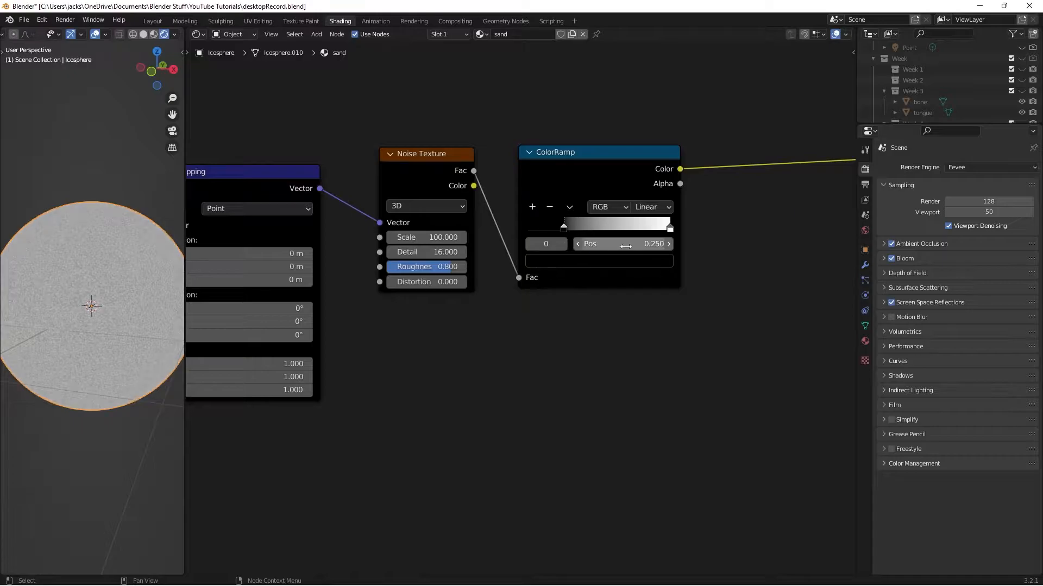
{"action": "left_click", "coordinate": [670, 228]}
{"action": "left_click", "coordinate": [624, 244]}
{"action": "type", "text": ".75"}
{"action": "key", "text": "Return"}
{"action": "scroll", "coordinate": [80, 296], "scroll_direction": "up", "scroll_amount": 2}
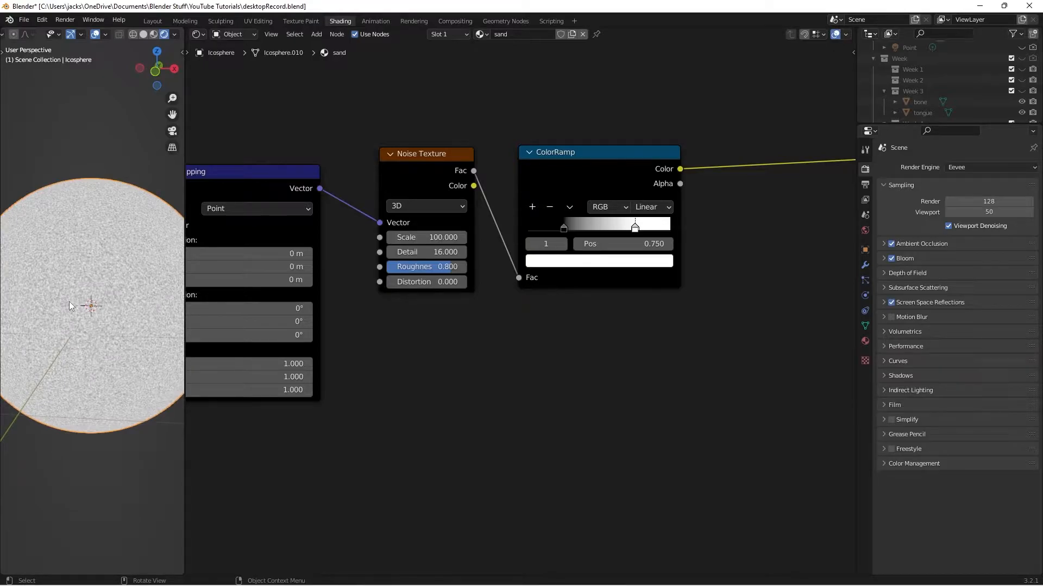
{"action": "key", "text": "ctrl+s"}
{"action": "scroll", "coordinate": [480, 383], "scroll_direction": "down", "scroll_amount": 1}
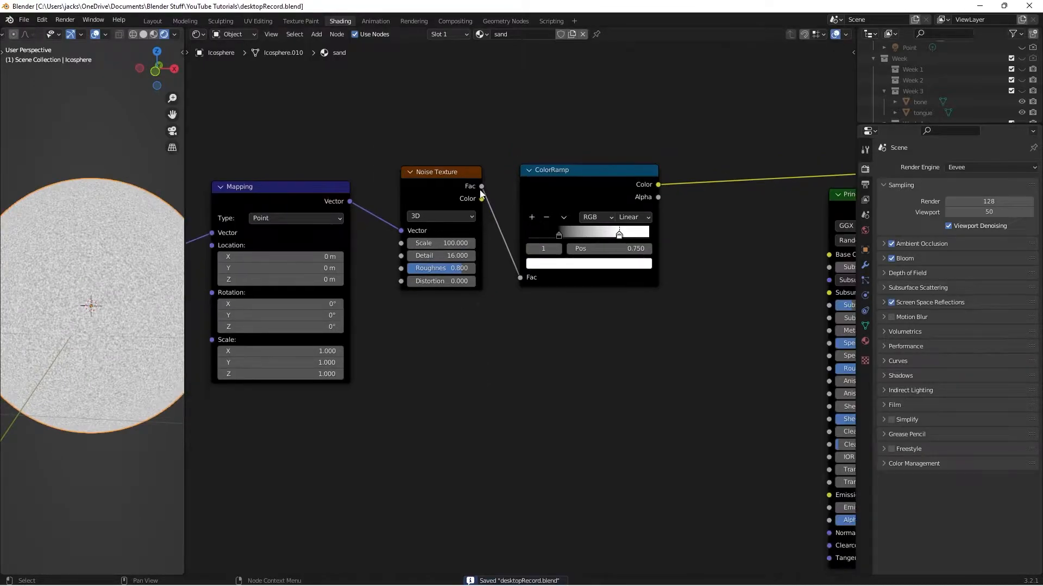
- Duplicate the Noise Texture and ColorRamp nodes together and place the copies directly below the originals
{"action": "left_click_drag", "start_coordinate": [409, 126], "coordinate": [621, 331]}
{"action": "scroll", "coordinate": [620, 343], "scroll_direction": "down", "scroll_amount": 2}
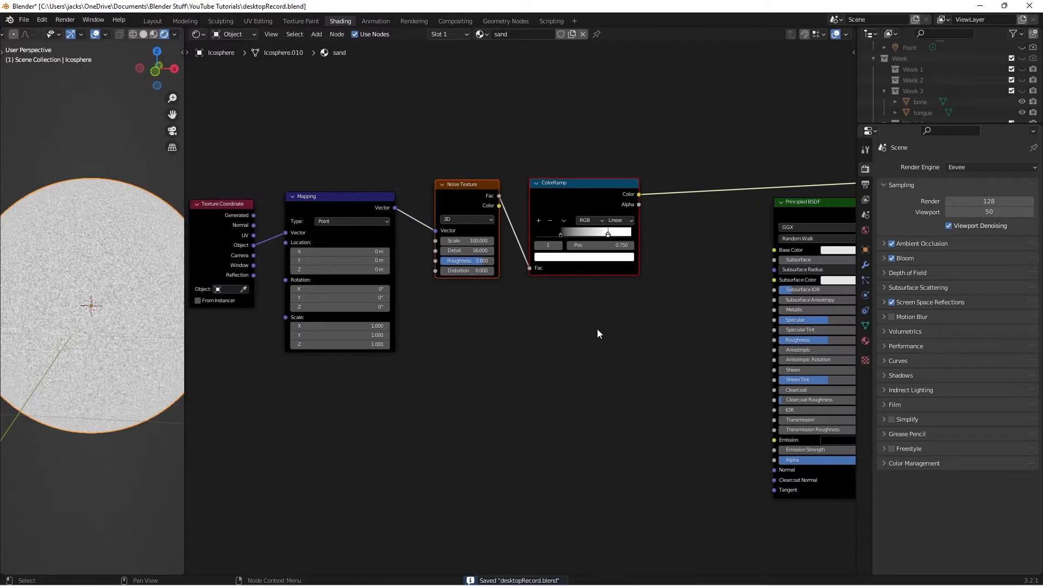
{"action": "key", "text": "shift+d"}
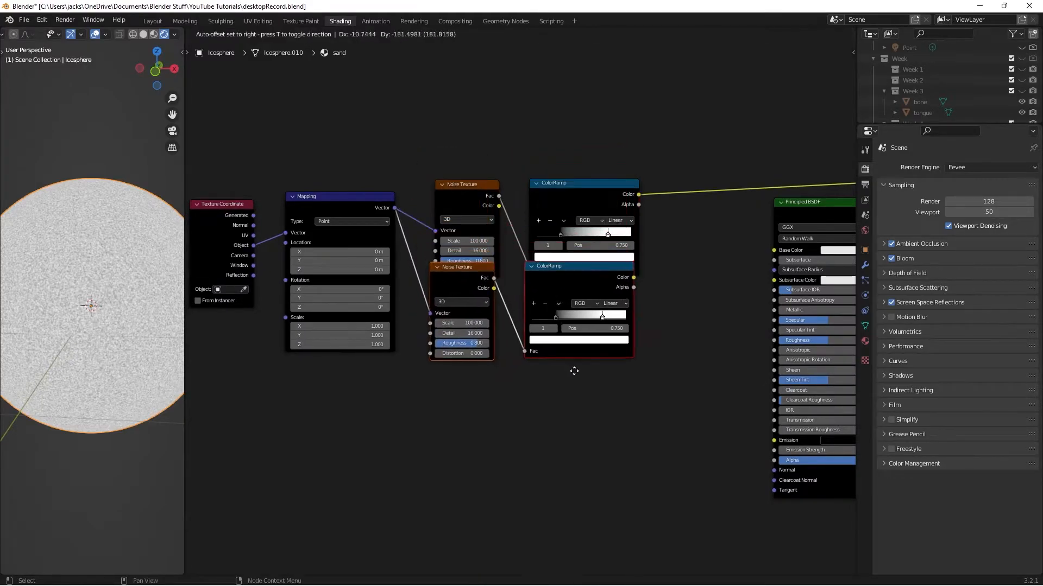
{"action": "left_click", "coordinate": [566, 393]}
{"action": "scroll", "coordinate": [699, 238], "scroll_direction": "down", "scroll_amount": 2}
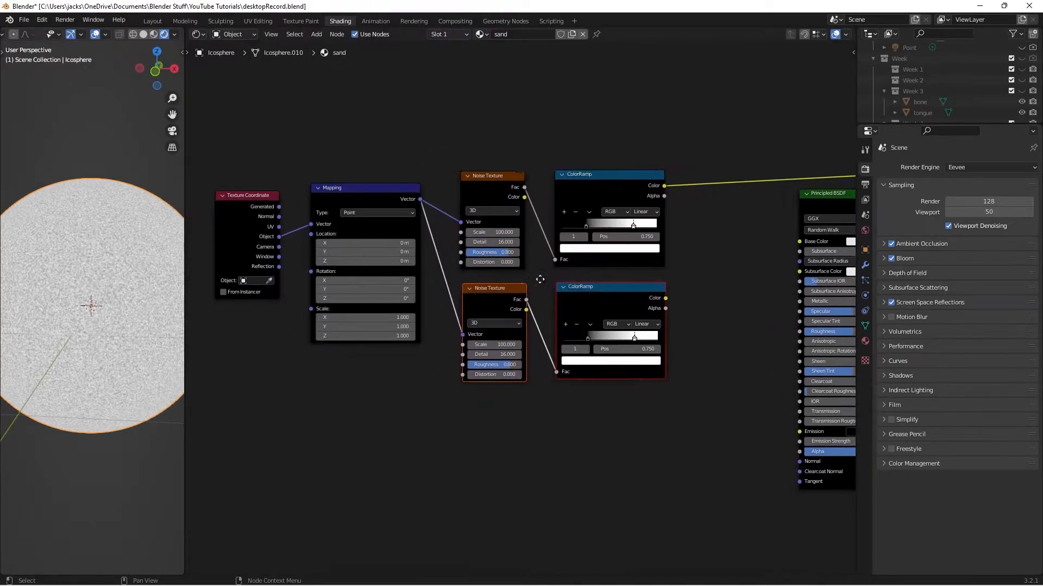
- Move the Texture Coordinate, Mapping, Noise Texture and ColorRamp nodes together farther away from the Principled BSDF
{"action": "middle_click_drag", "start_coordinate": [698, 237], "coordinate": [660, 247]}
{"action": "left_click_drag", "start_coordinate": [384, 154], "coordinate": [695, 375]}
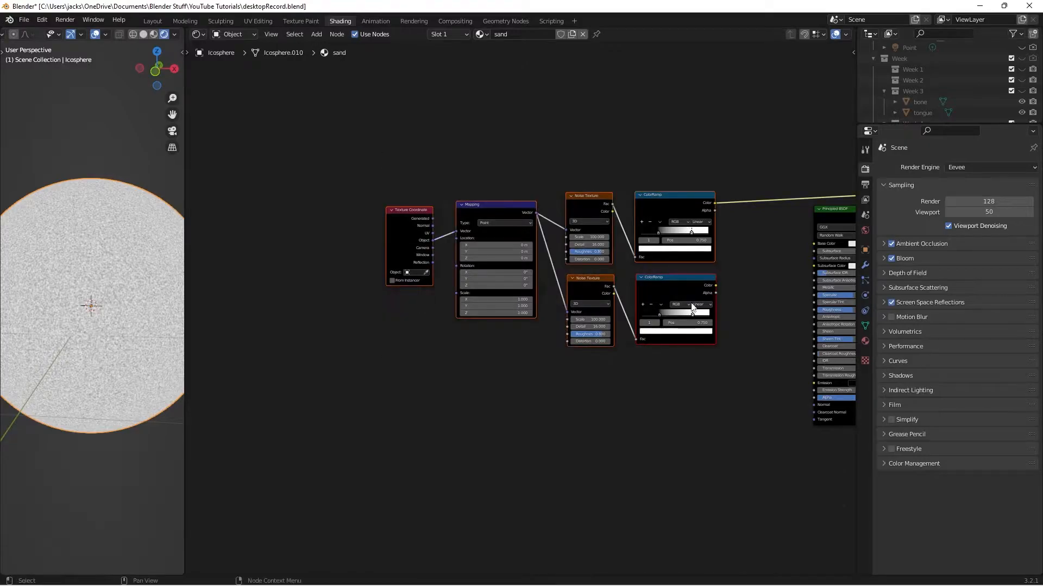
{"action": "key", "text": "g"}
{"action": "left_click", "coordinate": [524, 290]}
{"action": "scroll", "coordinate": [617, 262], "scroll_direction": "up", "scroll_amount": 3}
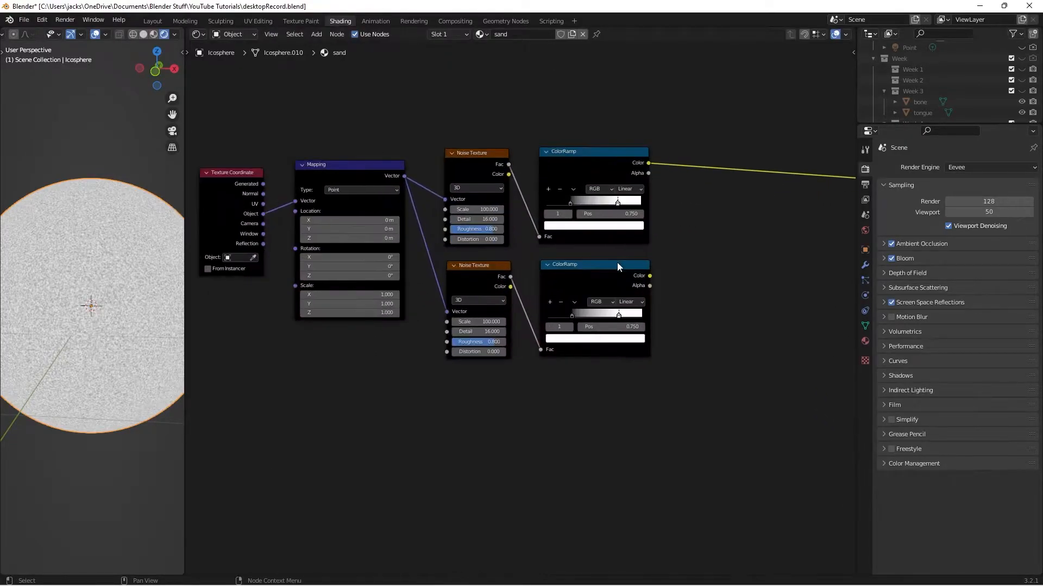
- Set the lower Noise Texture's scale to 150 and compare the two ColorRamps by previewing each on the icosphere
{"action": "middle_click_drag", "start_coordinate": [594, 258], "coordinate": [577, 264]}
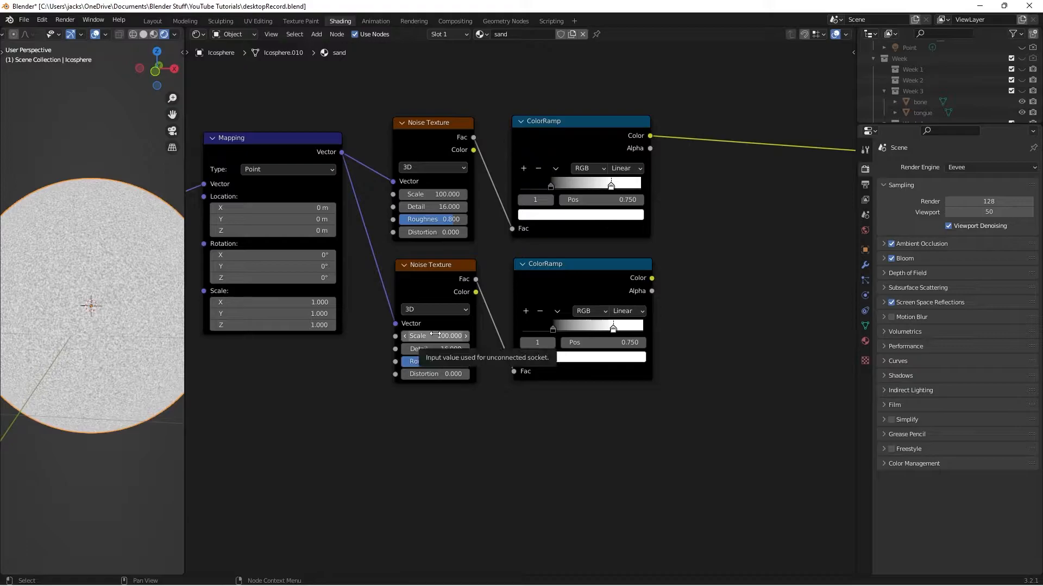
{"action": "left_click", "coordinate": [435, 335]}
{"action": "type", "text": "150"}
{"action": "key", "text": "Return"}
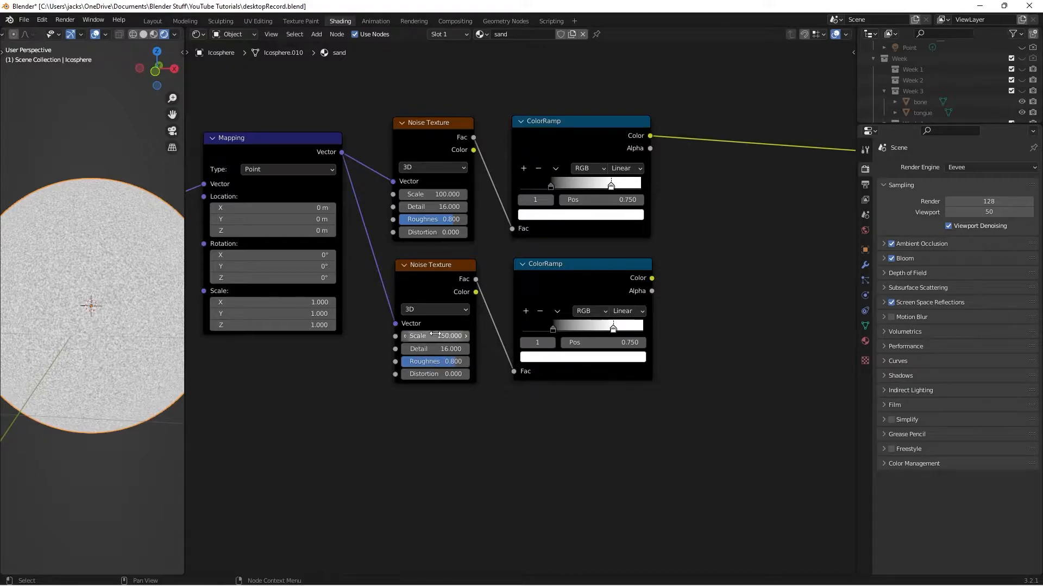
{"action": "left_click", "coordinate": [588, 292], "text": "ctrl+shift"}
{"action": "left_click", "coordinate": [556, 134], "text": "ctrl+shift"}
{"action": "left_click", "coordinate": [590, 282], "text": "ctrl+shift"}
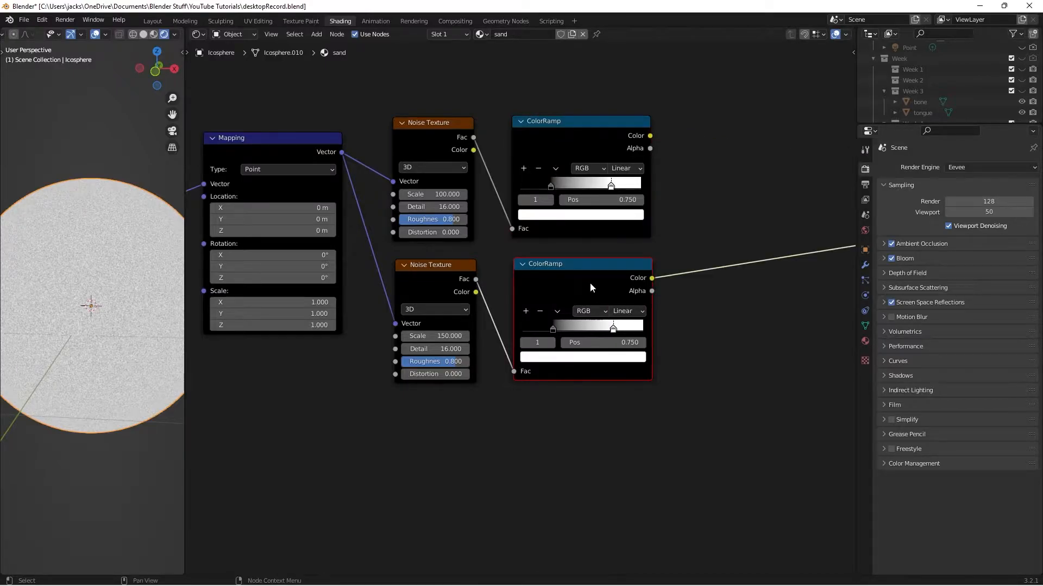
- Add a Mix node after the ColorRamps, feeding the upper ramp's color into Color1 and the lower ramp's into Color2
{"action": "middle_click_drag", "start_coordinate": [692, 227], "coordinate": [661, 234]}
{"action": "key", "text": "shift+a"}
{"action": "left_click", "coordinate": [661, 234]}
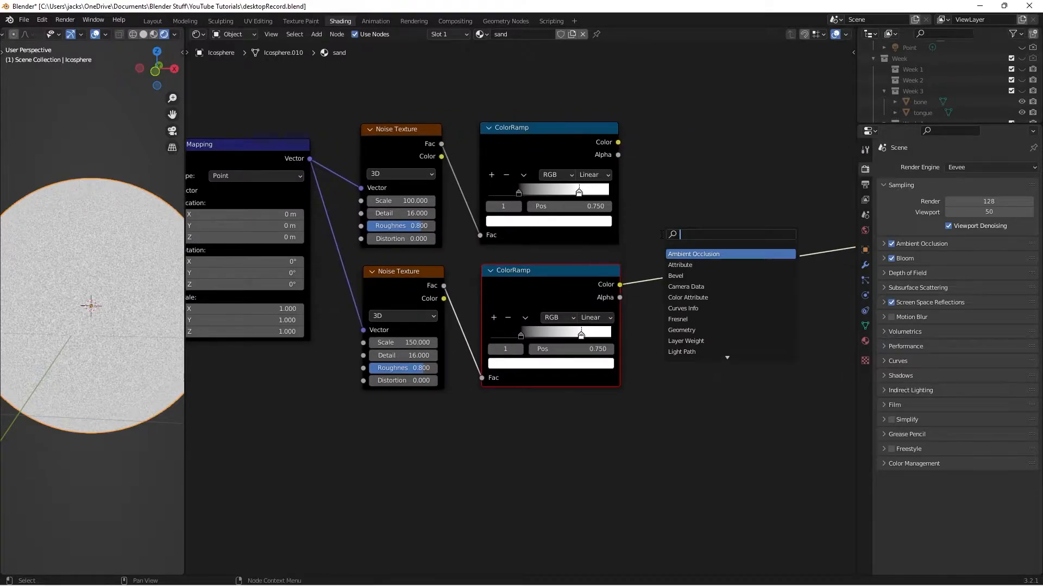
{"action": "type", "text": "mix"}
{"action": "key", "text": "Return"}
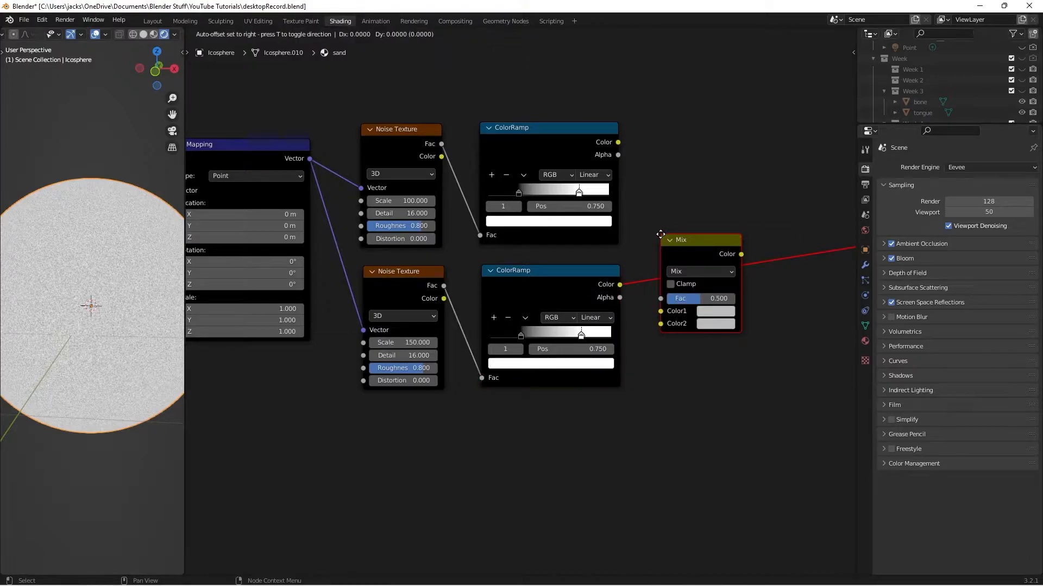
{"action": "left_click", "coordinate": [679, 178]}
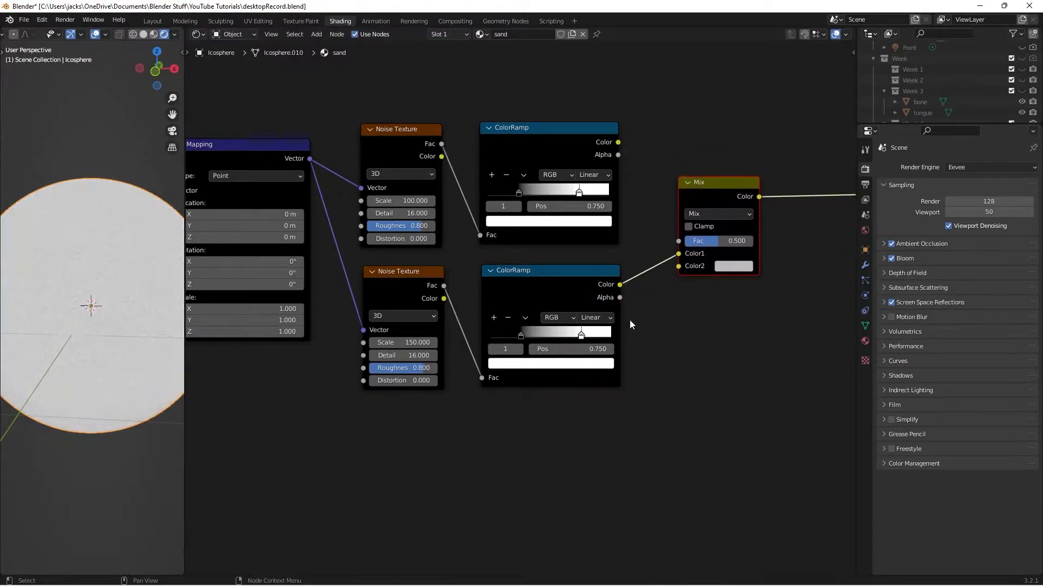
{"action": "left_click_drag", "start_coordinate": [620, 285], "coordinate": [678, 267]}
{"action": "left_click_drag", "start_coordinate": [619, 142], "coordinate": [678, 254]}
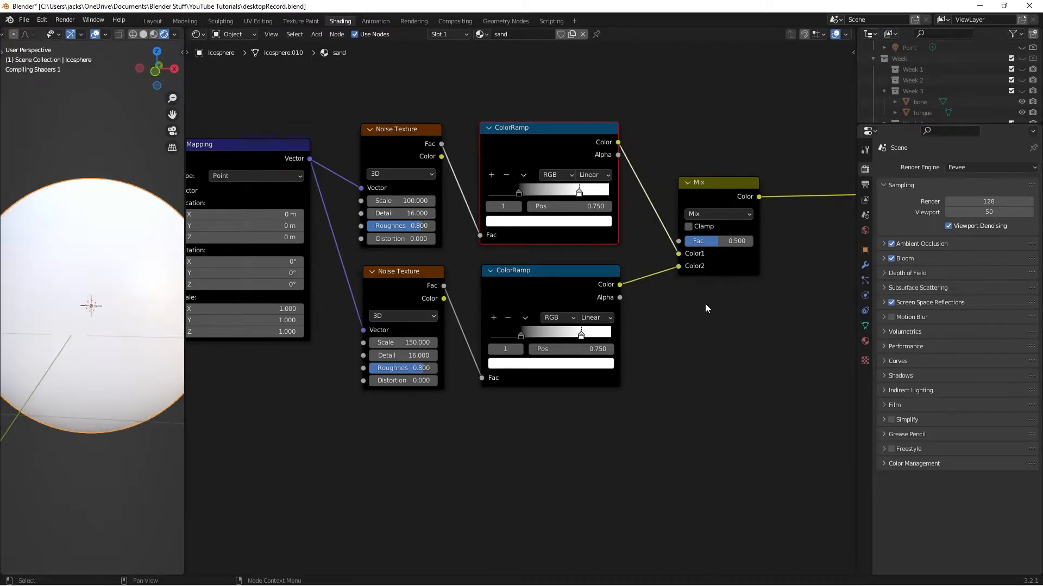
- Set the Mix node's blending mode to Multiply and its factor to 1
{"action": "left_click", "coordinate": [724, 216]}
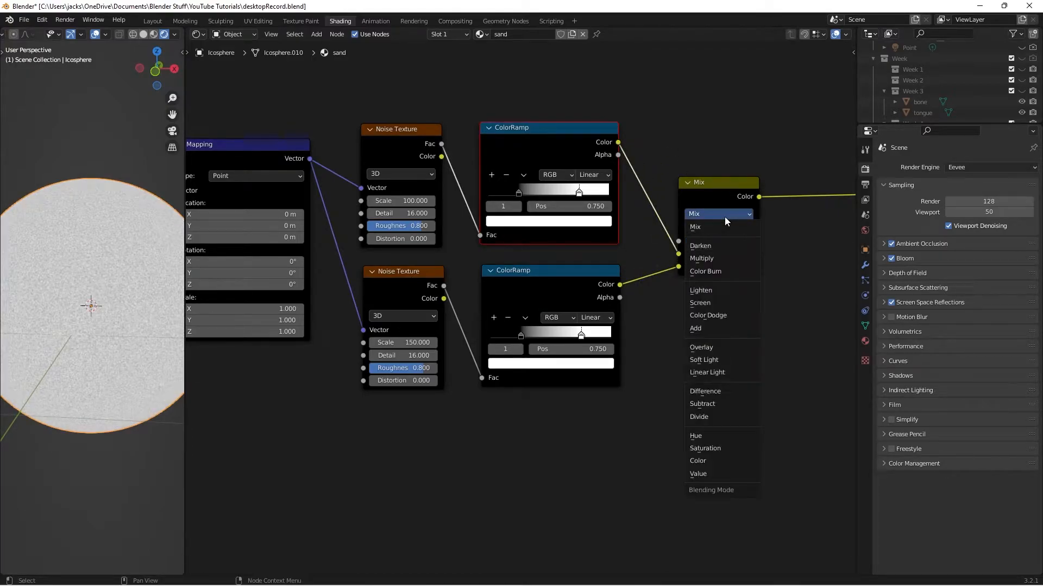
{"action": "left_click", "coordinate": [721, 254]}
{"action": "left_click_drag", "start_coordinate": [719, 240], "coordinate": [755, 243]}
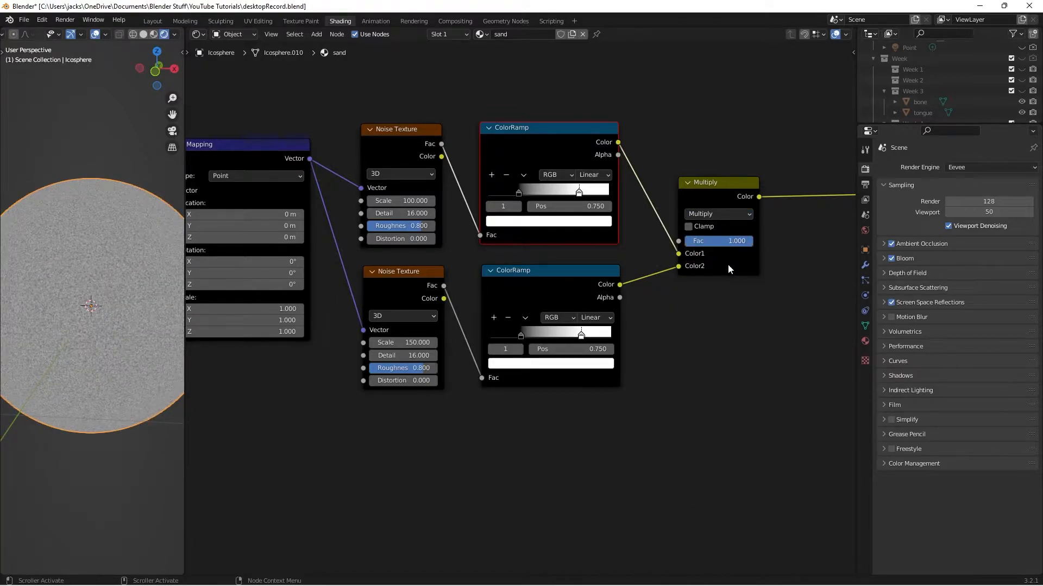
- Preview the lower ColorRamp, the upper ColorRamp and the Multiply node in turn, and nudge the Multiply node slightly lower
{"action": "left_click", "coordinate": [558, 289], "text": "ctrl+shift"}
{"action": "left_click", "coordinate": [559, 154], "text": "ctrl+shift"}
{"action": "left_click", "coordinate": [706, 198], "text": "ctrl+shift"}
{"action": "middle_click_drag", "start_coordinate": [731, 318], "coordinate": [678, 334]}
{"action": "left_click_drag", "start_coordinate": [648, 217], "coordinate": [639, 231]}
{"action": "left_click", "coordinate": [647, 189]}
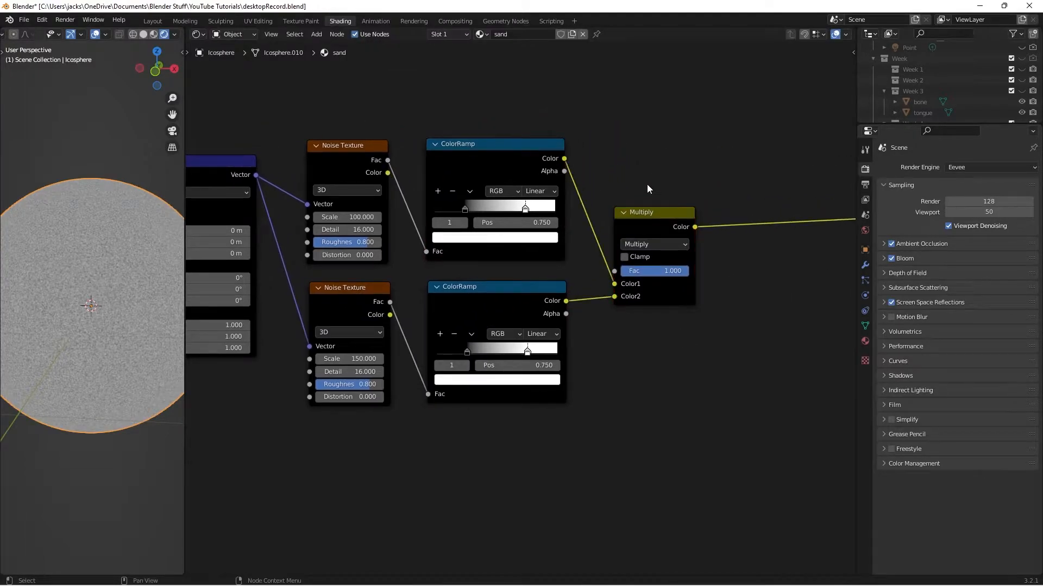
- Add a Bump node beside the lower part of the Principled BSDF
{"action": "middle_click_drag", "start_coordinate": [771, 244], "coordinate": [567, 198]}
{"action": "scroll", "coordinate": [567, 198], "scroll_direction": "down", "scroll_amount": 1}
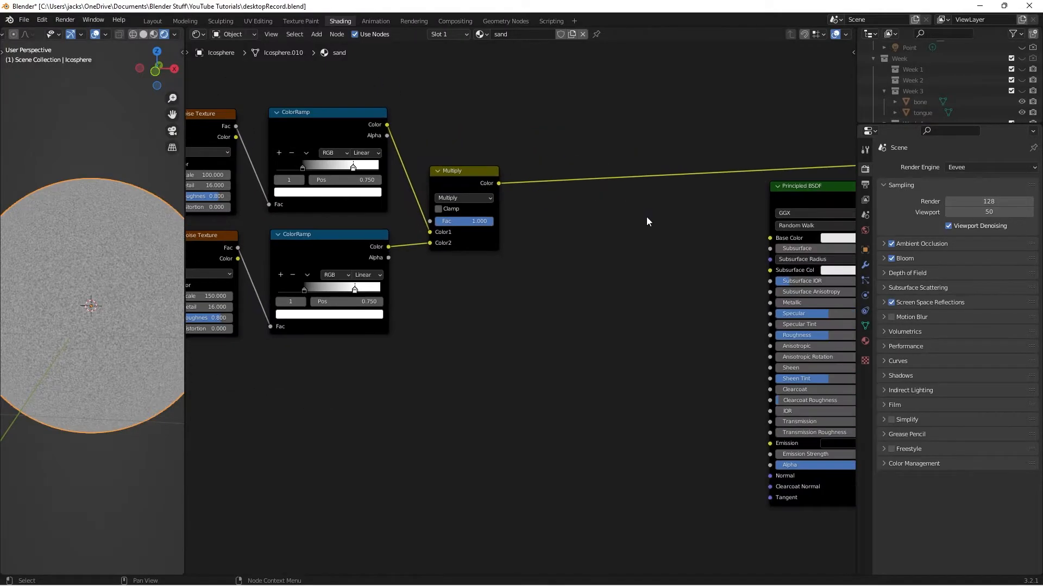
{"action": "middle_click_drag", "start_coordinate": [647, 217], "coordinate": [613, 211]}
{"action": "key", "text": "shift+a"}
{"action": "left_click", "coordinate": [613, 211]}
{"action": "type", "text": "bump"}
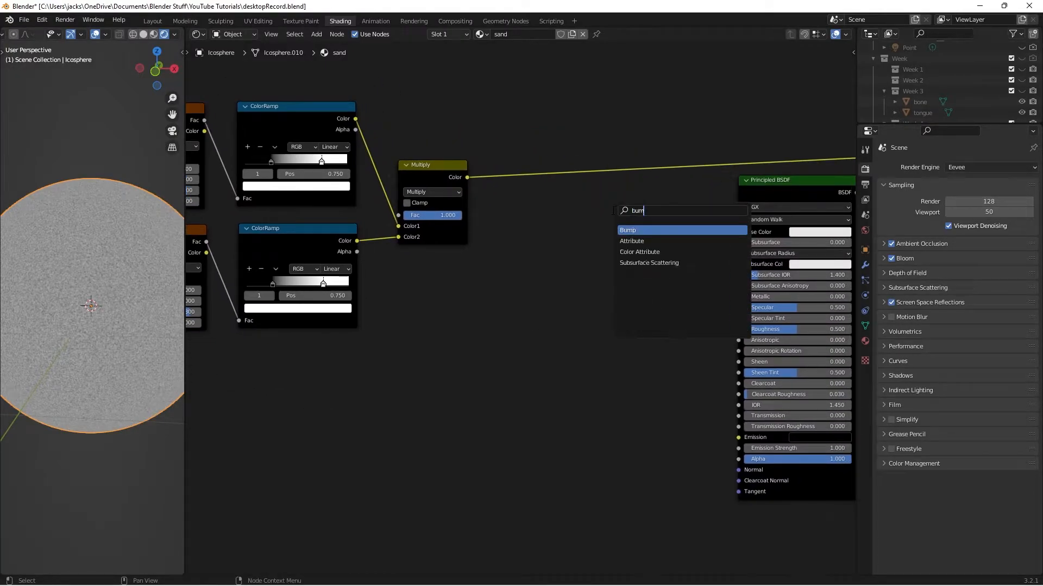
{"action": "key", "text": "Return"}
{"action": "left_click", "coordinate": [605, 398]}
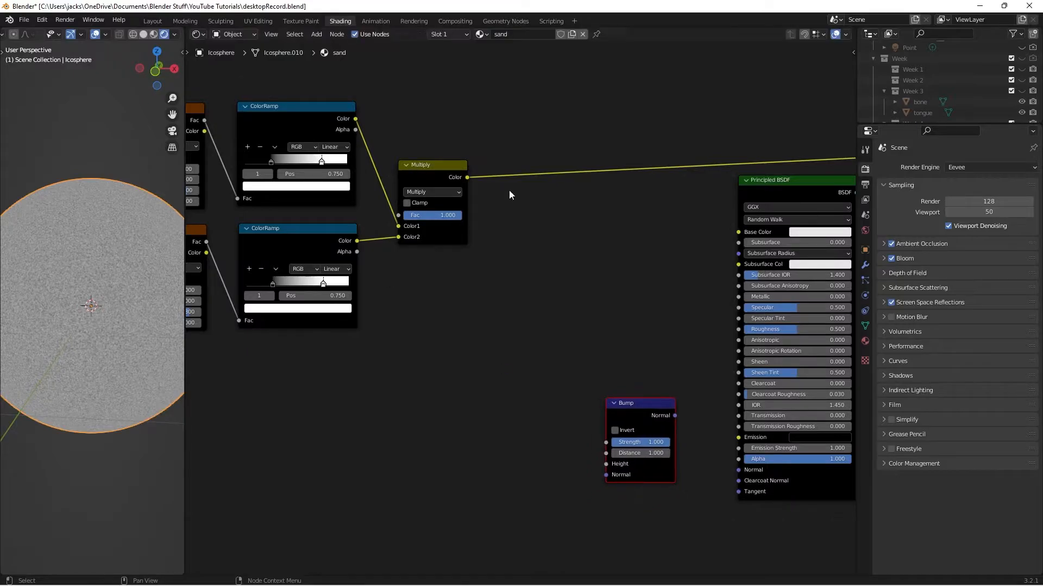
- Connect the Multiply color to the Bump's Height, set the Bump strength to 0.5 and link its Normal to the Principled BSDF's Normal
{"action": "left_click_drag", "start_coordinate": [473, 179], "coordinate": [605, 465]}
{"action": "left_click", "coordinate": [630, 409]}
{"action": "type", "text": "0.5"}
{"action": "key", "text": "Return"}
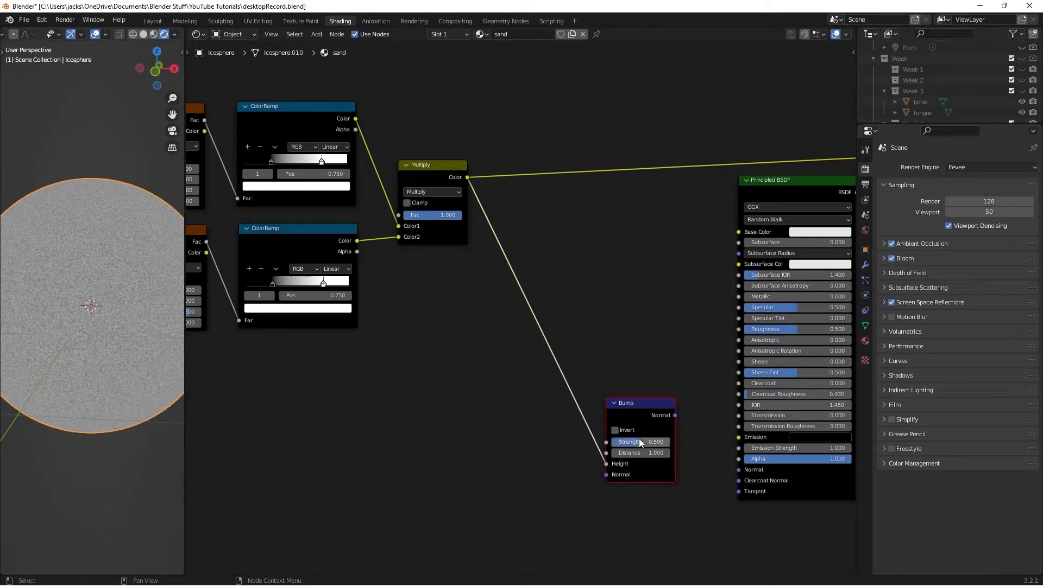
{"action": "left_click_drag", "start_coordinate": [650, 418], "coordinate": [751, 476]}
{"action": "middle_click_drag", "start_coordinate": [640, 347], "coordinate": [677, 374]}
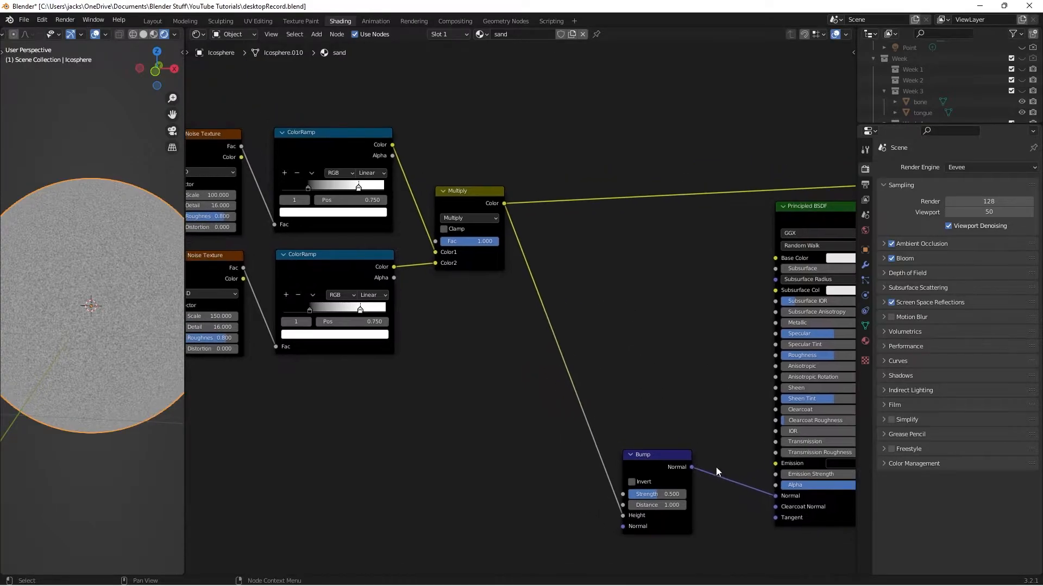
- Add a third ColorRamp node in the free space above the Multiply node
{"action": "scroll", "coordinate": [608, 291], "scroll_direction": "down", "scroll_amount": 3}
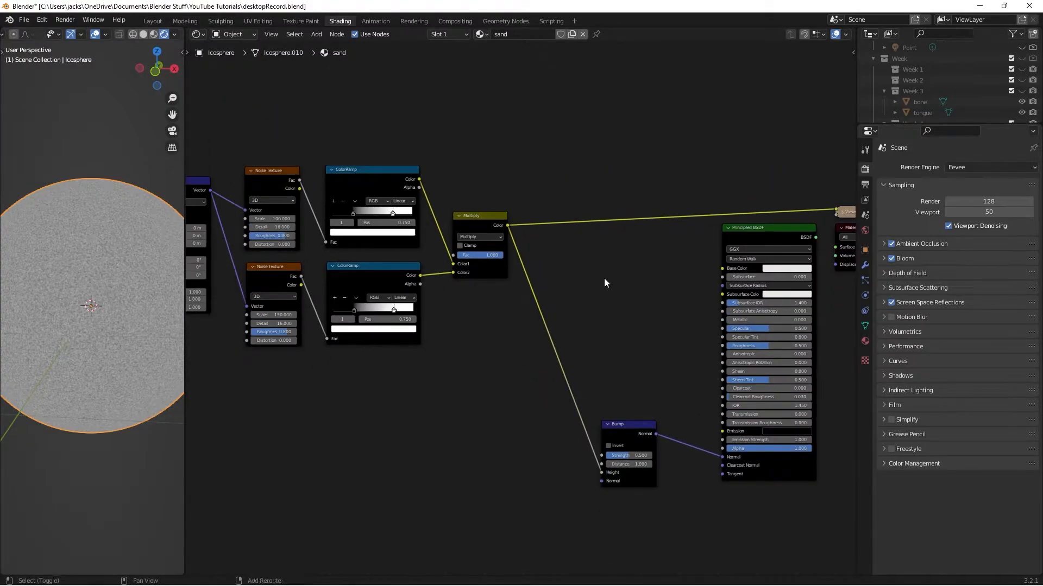
{"action": "key", "text": "shift+a"}
{"action": "left_click", "coordinate": [603, 278]}
{"action": "type", "text": "color"}
{"action": "key", "text": "Return"}
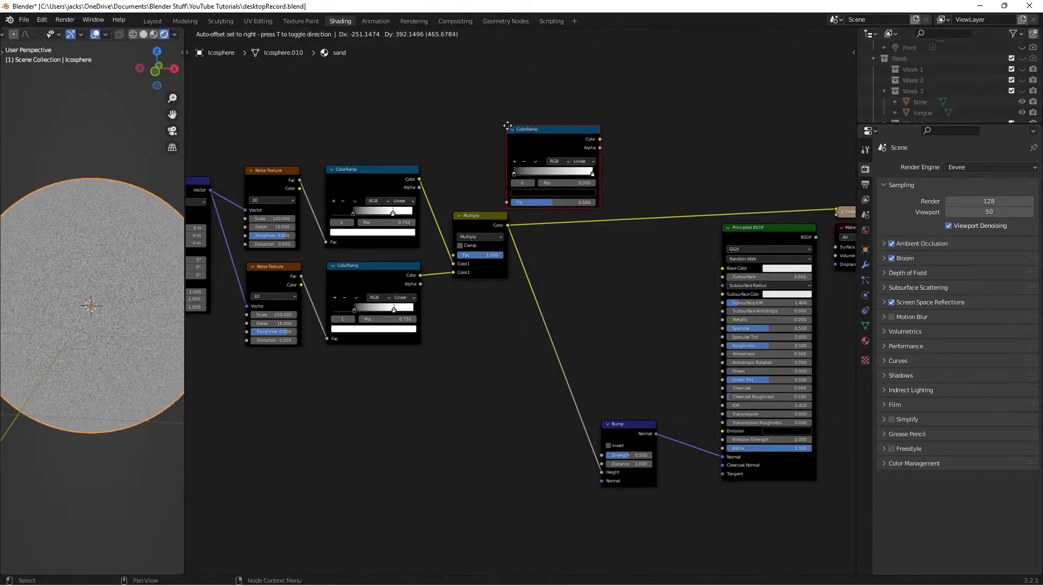
{"action": "left_click", "coordinate": [528, 131]}
- Connect the Multiply color to the new ColorRamp's Fac and preview that ramp on the icosphere
{"action": "scroll", "coordinate": [565, 169], "scroll_direction": "up", "scroll_amount": 4}
{"action": "left_click_drag", "start_coordinate": [469, 342], "coordinate": [494, 315]}
{"action": "left_click_drag", "start_coordinate": [529, 223], "coordinate": [511, 194]}
{"action": "left_click", "coordinate": [658, 227]}
{"action": "left_click", "coordinate": [517, 220], "text": "ctrl+shift"}
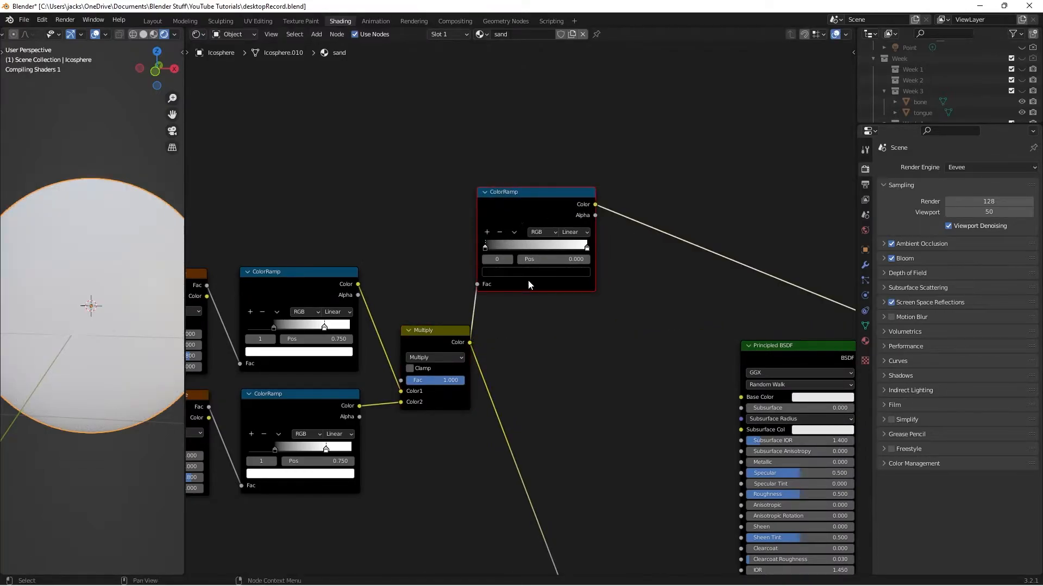
- Set the new ColorRamp's black stop to position 0.375
{"action": "scroll", "coordinate": [522, 315], "scroll_direction": "up", "scroll_amount": 1}
{"action": "scroll", "coordinate": [513, 334], "scroll_direction": "up", "scroll_amount": 2}
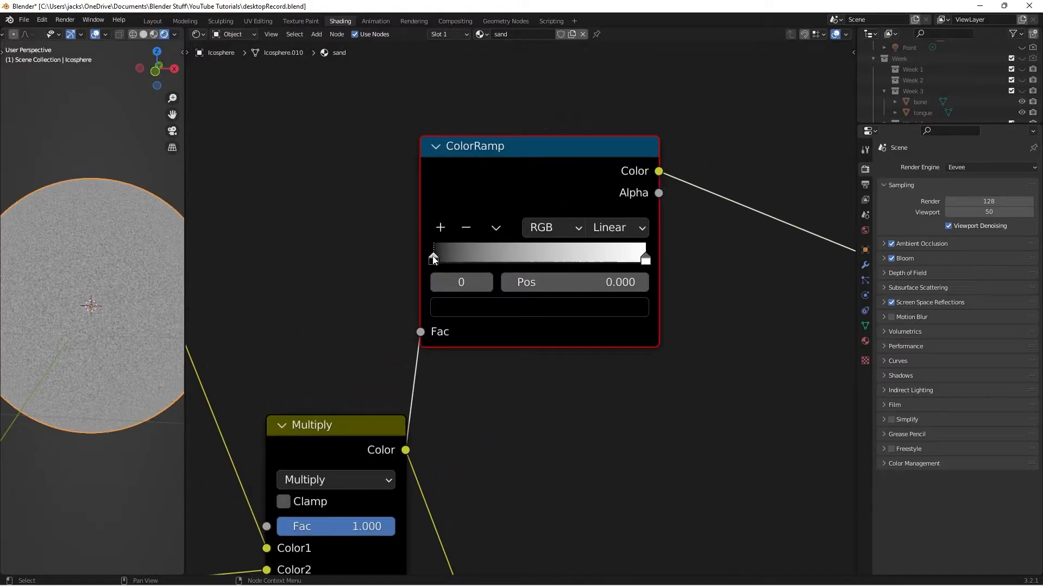
{"action": "left_click_drag", "start_coordinate": [433, 259], "coordinate": [454, 259]}
{"action": "double_click", "coordinate": [543, 282]}
{"action": "type", "text": ".3"}
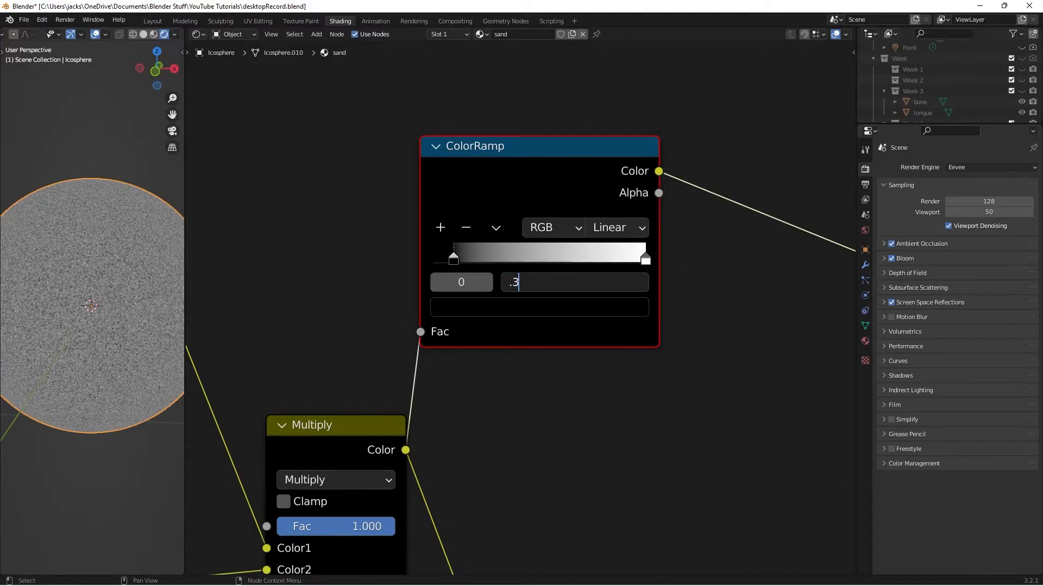
{"action": "type", "text": "75"}
{"action": "key", "text": "Return"}
- Set the new ColorRamp's white stop to position 0.385 and inspect the speckles on the icosphere up close
{"action": "left_click", "coordinate": [646, 259]}
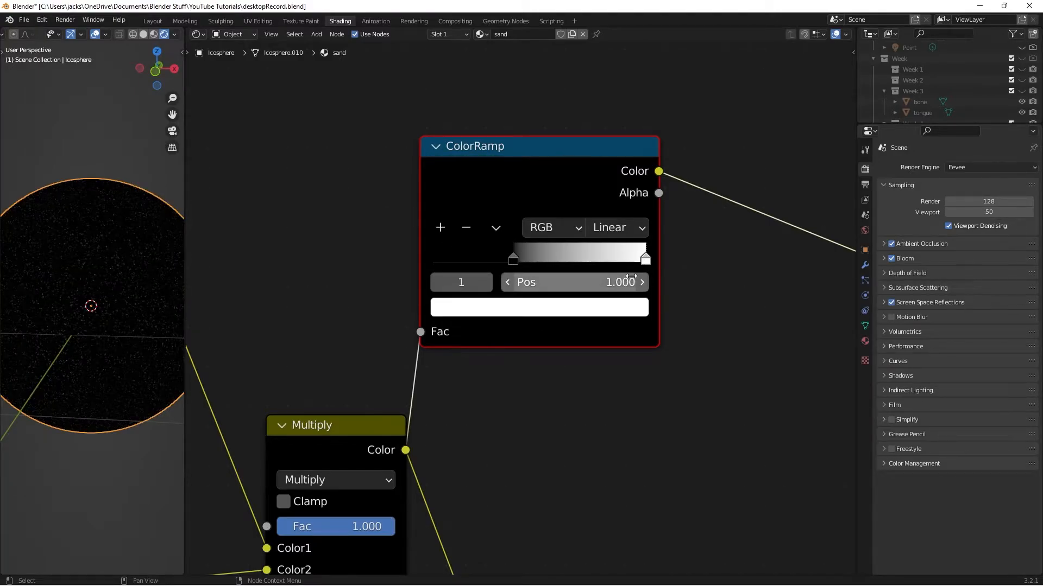
{"action": "double_click", "coordinate": [630, 282]}
{"action": "type", "text": "."}
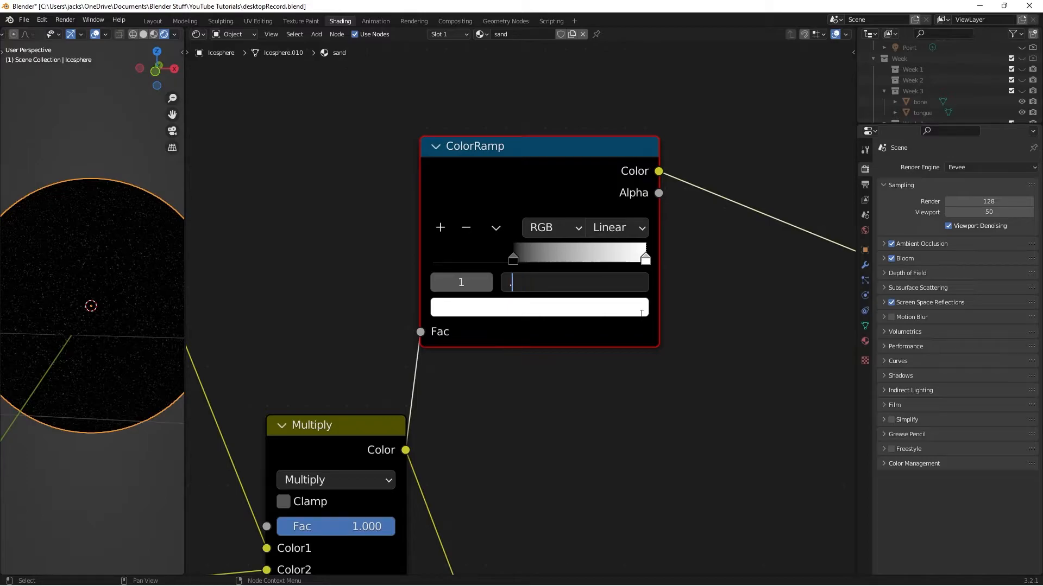
{"action": "type", "text": "385"}
{"action": "key", "text": "Return"}
{"action": "scroll", "coordinate": [107, 324], "scroll_direction": "up", "scroll_amount": 5}
{"action": "middle_click_drag", "start_coordinate": [107, 324], "coordinate": [124, 321]}
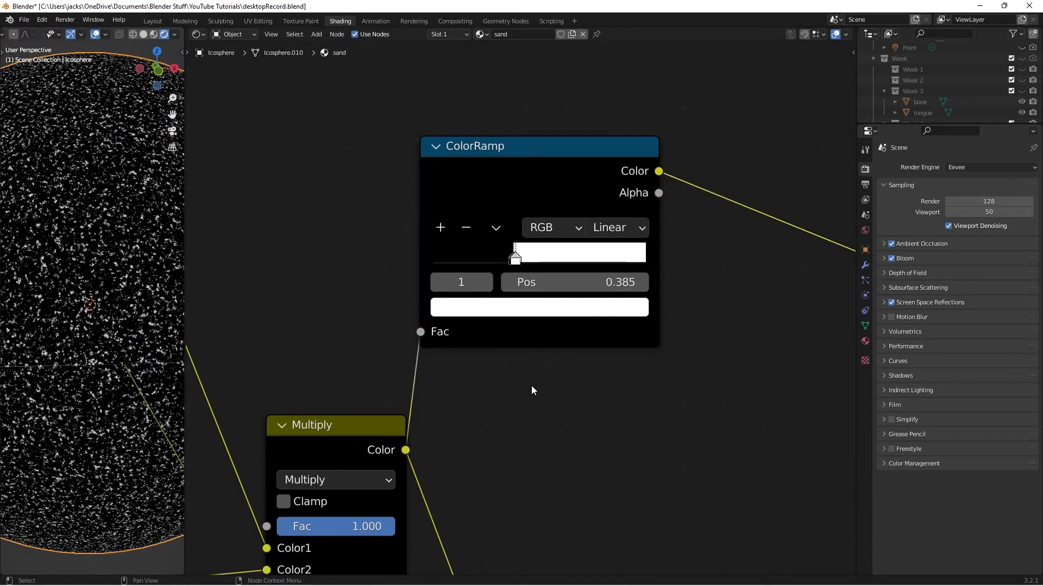
- Set the color of the new ColorRamp's black stop to hex E7CCA4
{"action": "scroll", "coordinate": [553, 389], "scroll_direction": "down", "scroll_amount": 2}
{"action": "scroll", "coordinate": [552, 389], "scroll_direction": "up", "scroll_amount": 1}
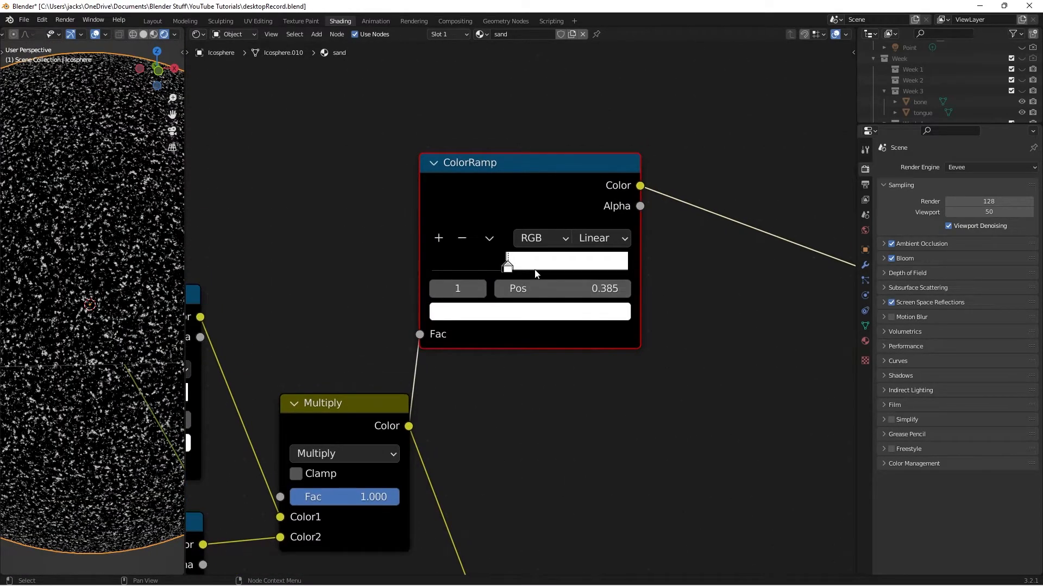
{"action": "left_click", "coordinate": [507, 266]}
{"action": "left_click", "coordinate": [520, 314]}
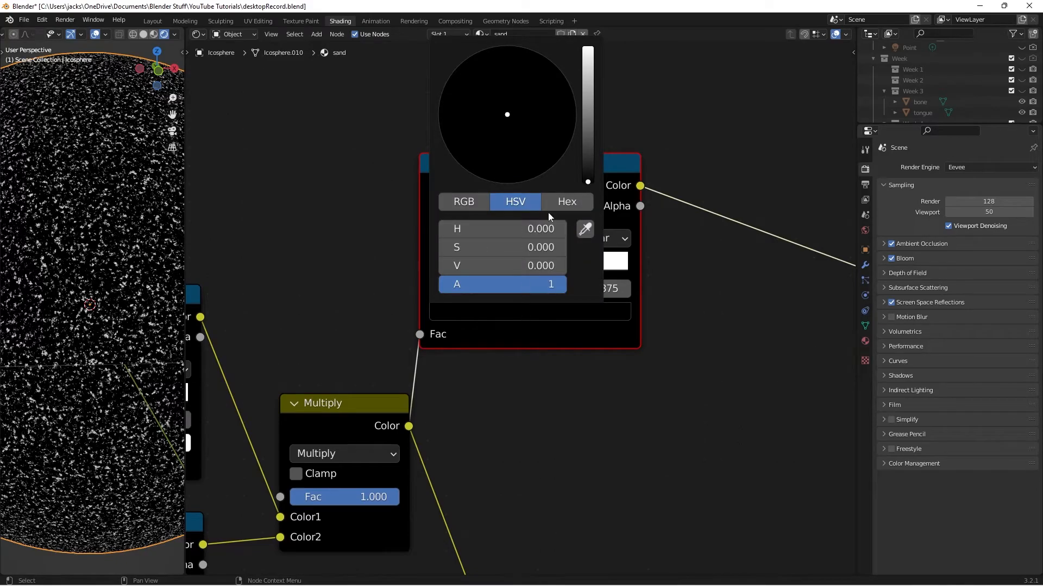
{"action": "left_click", "coordinate": [560, 203]}
{"action": "left_click", "coordinate": [524, 227]}
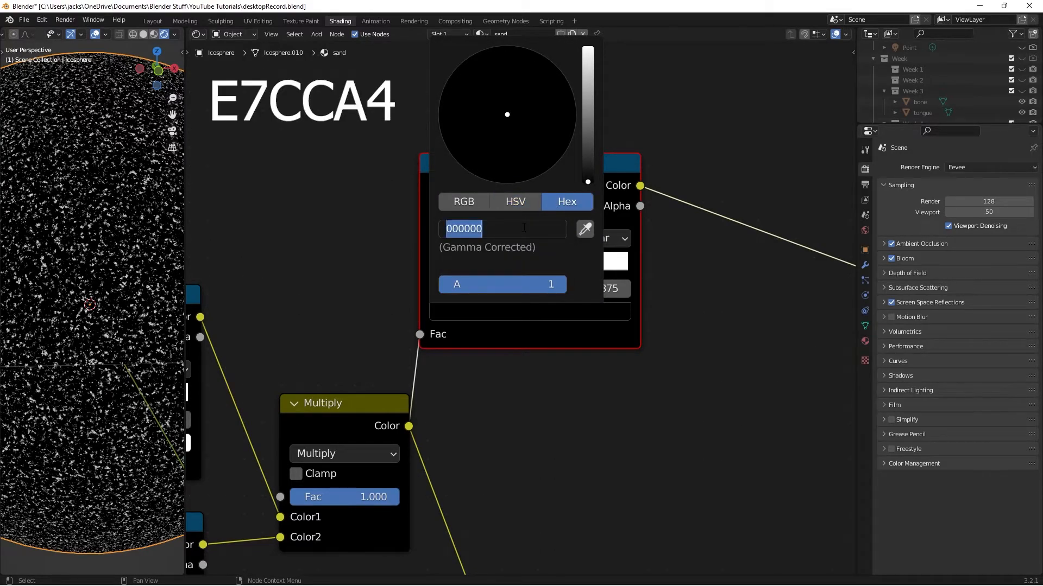
{"action": "type", "text": "E"}
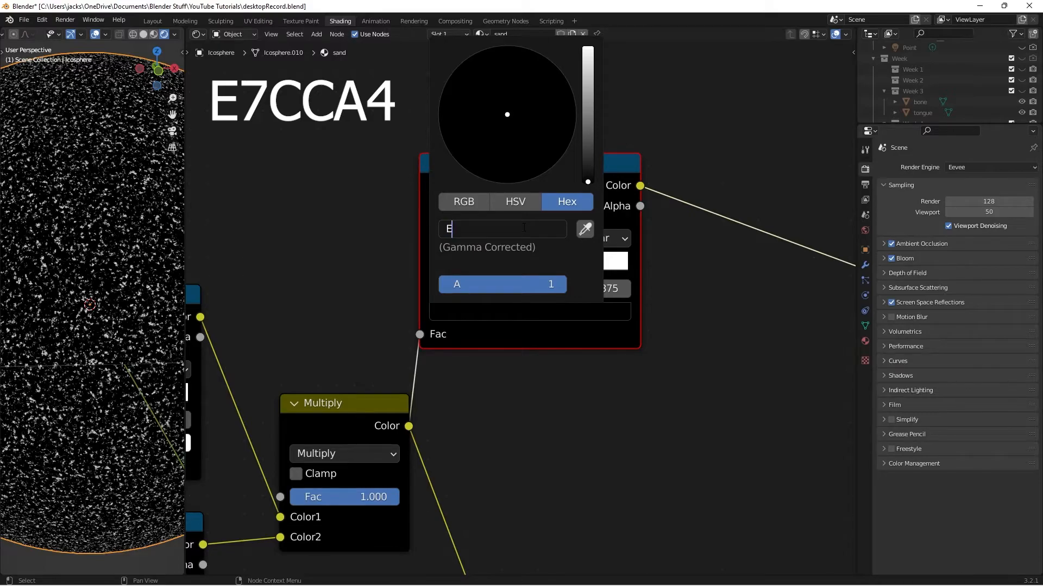
{"action": "type", "text": "7CCA4"}
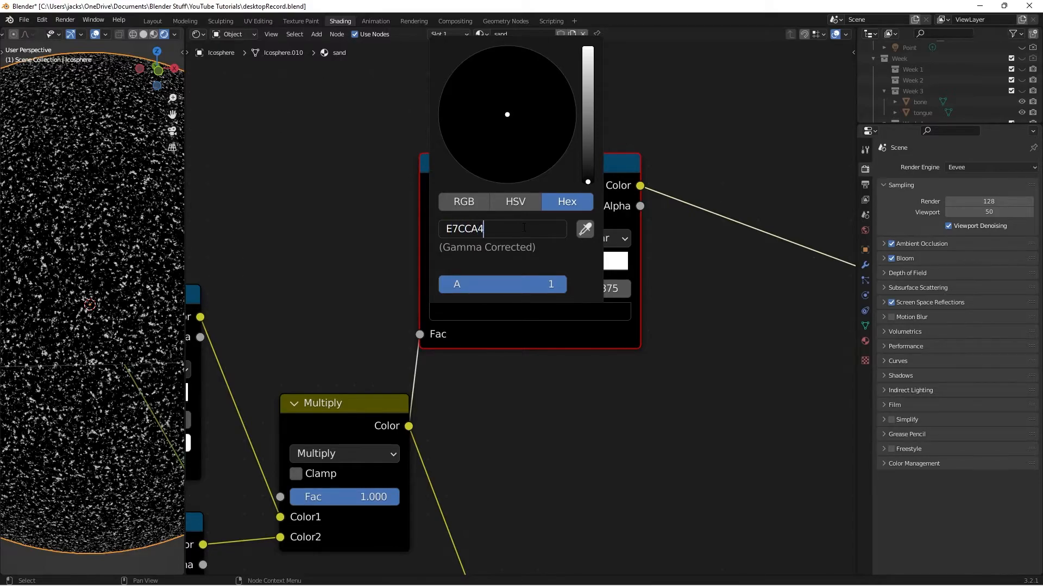
{"action": "key", "text": "Return"}
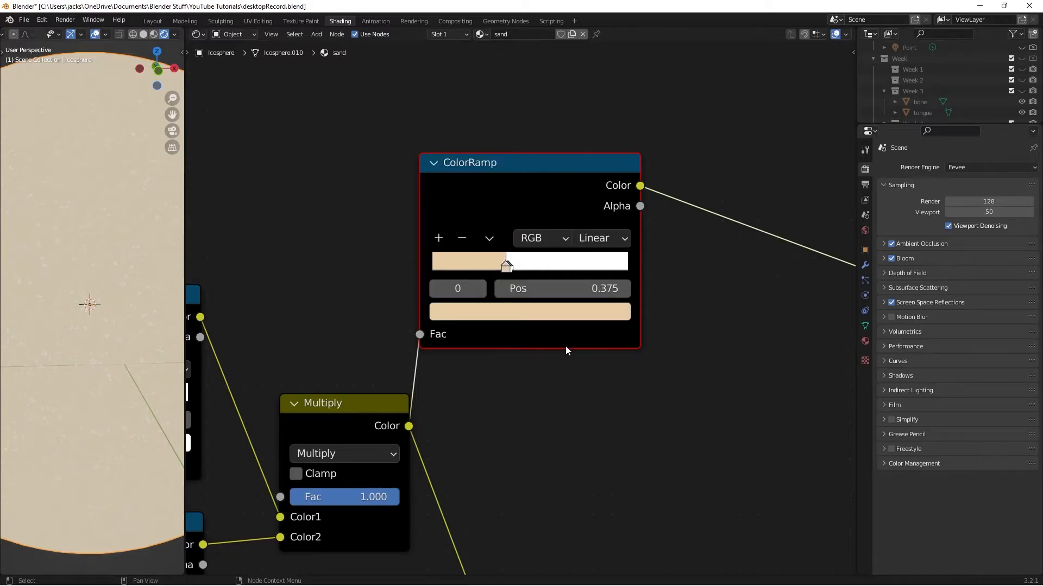
- Set the color of the new ColorRamp's white stop to hex 9194A8 and check the speckles on the icosphere
{"action": "left_click", "coordinate": [532, 312]}
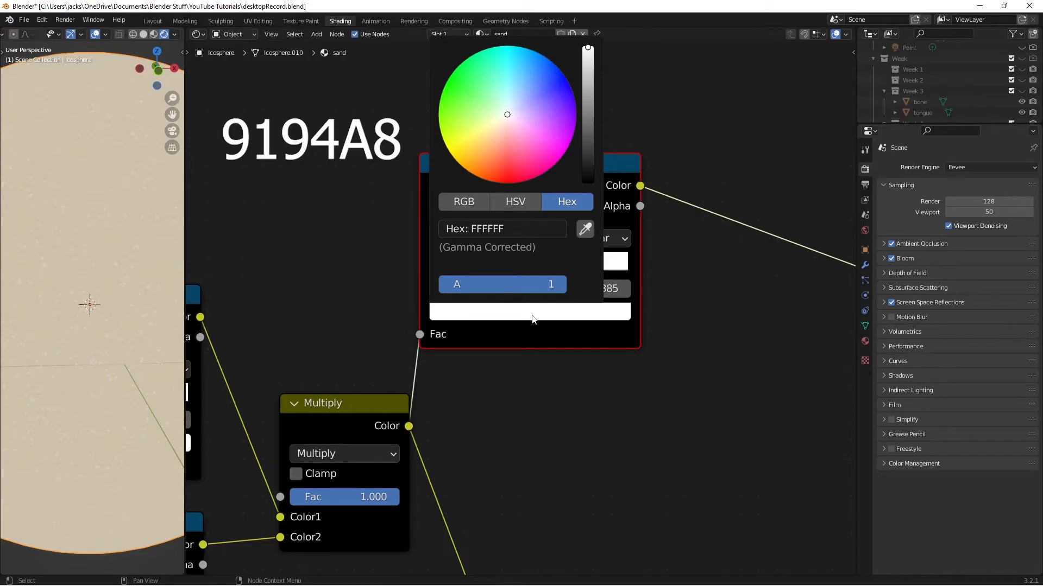
{"action": "left_click", "coordinate": [529, 228]}
{"action": "type", "text": "9194A8"}
{"action": "key", "text": "Return"}
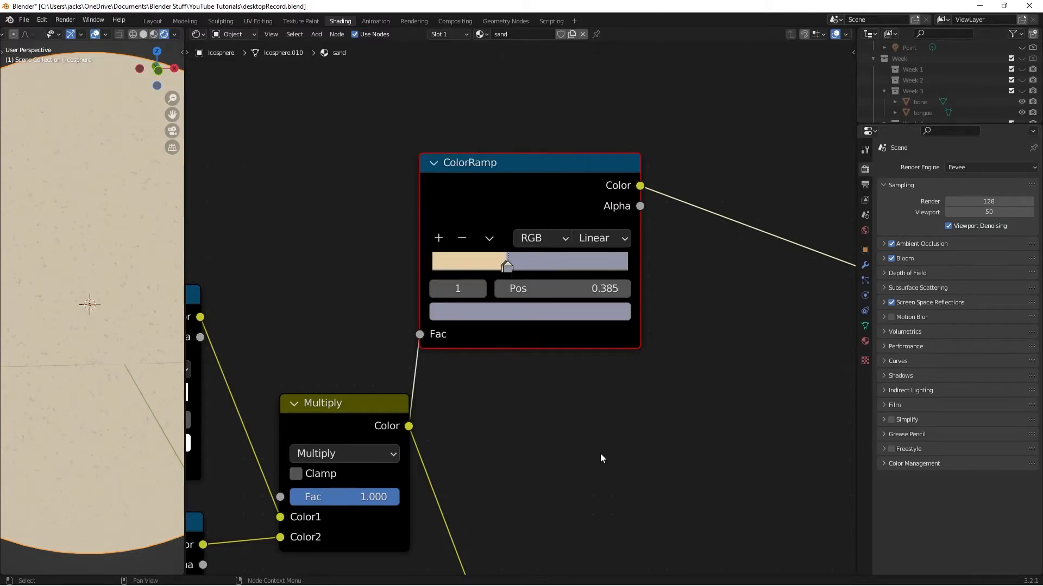
{"action": "scroll", "coordinate": [106, 372], "scroll_direction": "up", "scroll_amount": 2}
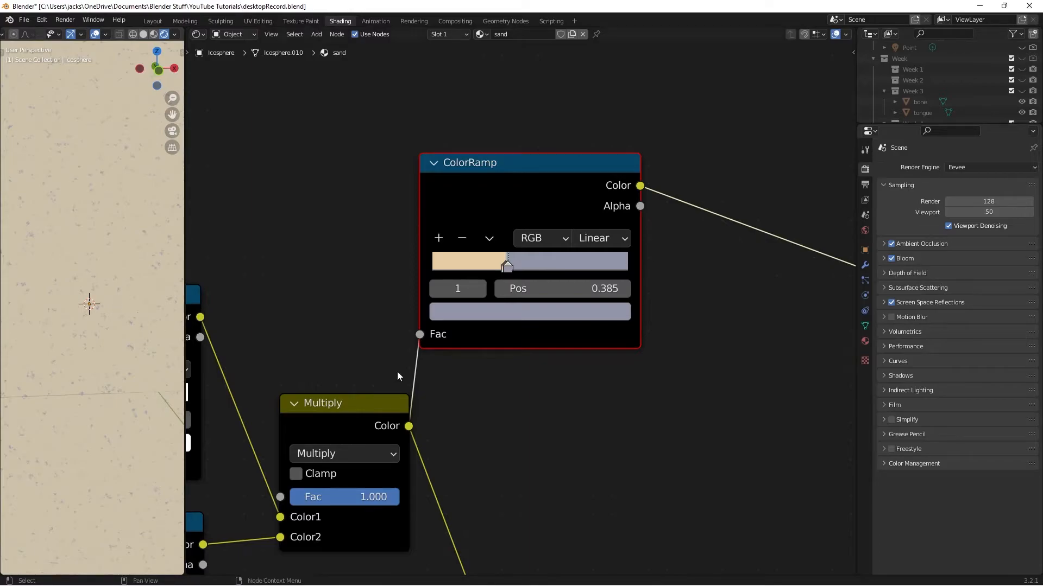
{"action": "mouse_move", "coordinate": [508, 271]}
{"action": "left_mouse_down"}
{"action": "mouse_move", "coordinate": [634, 272]}
{"action": "mouse_move", "coordinate": [508, 268]}
{"action": "left_mouse_up"}
{"action": "scroll", "coordinate": [551, 383], "scroll_direction": "down", "scroll_amount": 1}
- Connect the grain ColorRamp's color to the Principled BSDF's Base Color and preview the full shader on the icosphere
{"action": "left_click", "coordinate": [753, 471]}
{"action": "scroll", "coordinate": [753, 467], "scroll_direction": "down", "scroll_amount": 3}
{"action": "middle_click_drag", "start_coordinate": [709, 487], "coordinate": [637, 359]}
{"action": "scroll", "coordinate": [630, 347], "scroll_direction": "up", "scroll_amount": 1}
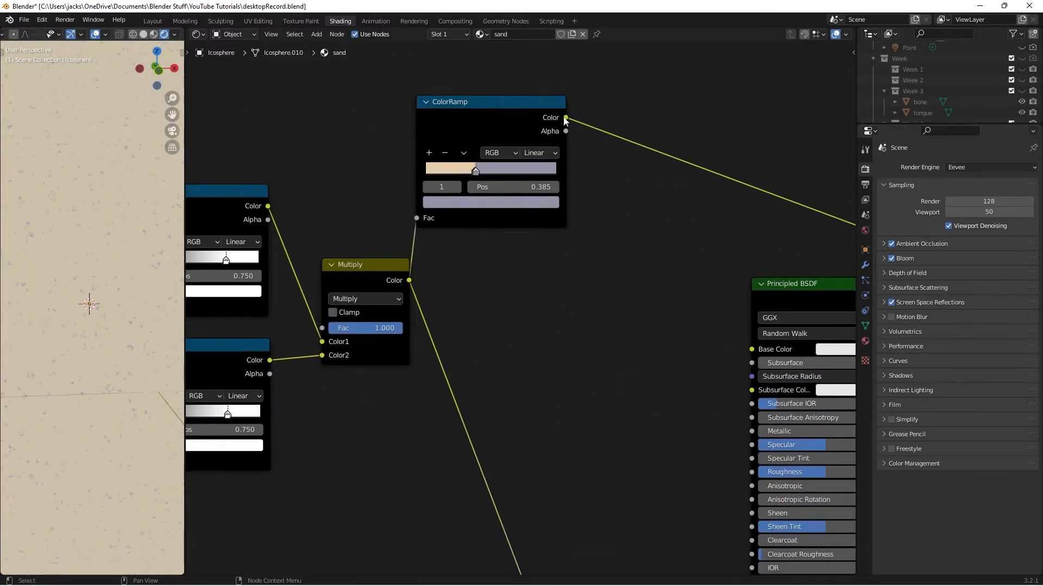
{"action": "left_click_drag", "start_coordinate": [566, 118], "coordinate": [751, 351]}
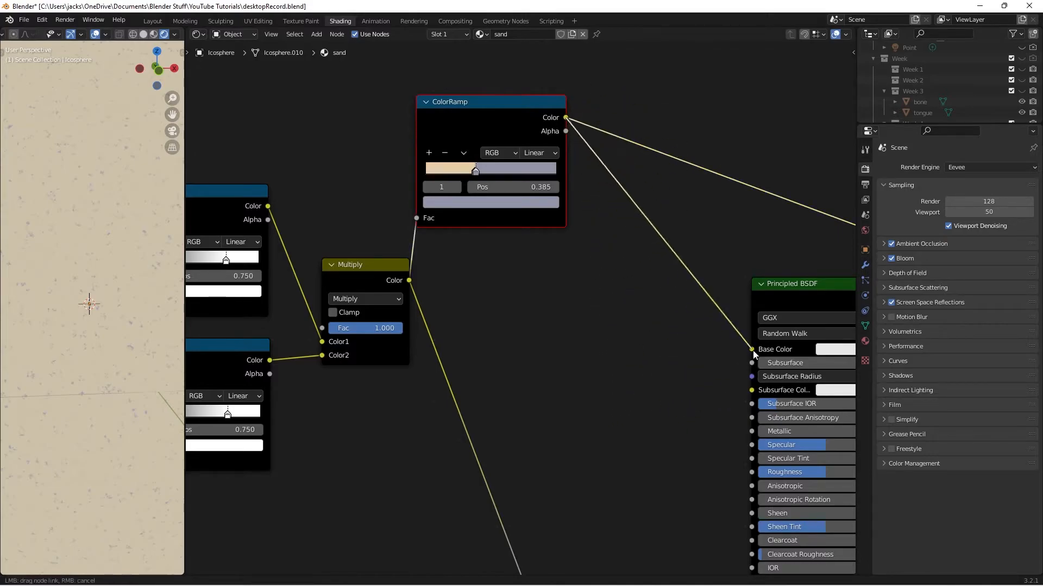
{"action": "scroll", "coordinate": [654, 376], "scroll_direction": "down", "scroll_amount": 1}
{"action": "scroll", "coordinate": [653, 376], "scroll_direction": "down", "scroll_amount": 2}
{"action": "middle_click_drag", "start_coordinate": [623, 393], "coordinate": [611, 344]}
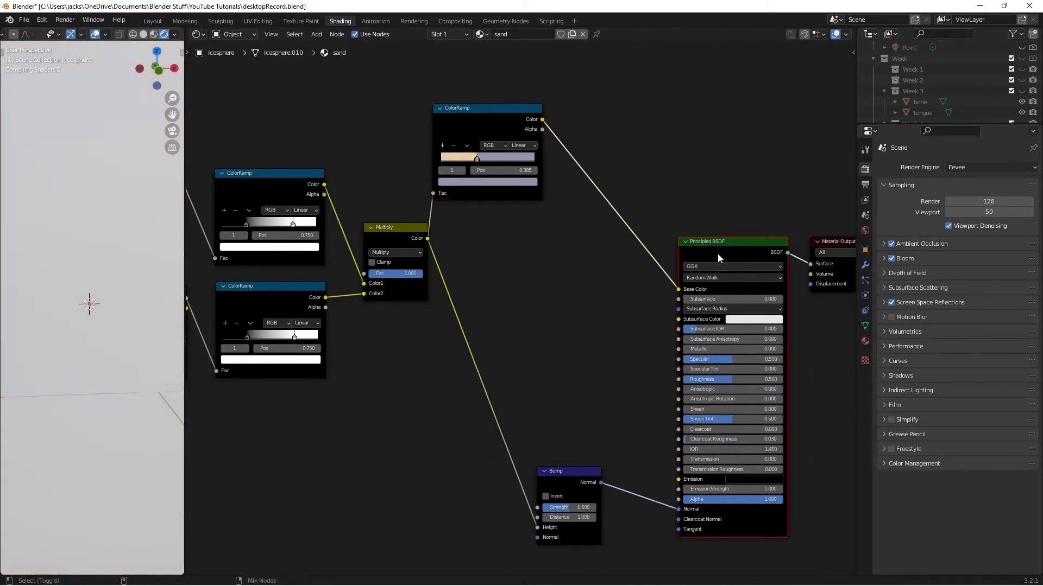
{"action": "scroll", "coordinate": [54, 265], "scroll_direction": "down", "scroll_amount": 4}
{"action": "middle_click_drag", "start_coordinate": [54, 265], "coordinate": [77, 265]}
{"action": "scroll", "coordinate": [67, 295], "scroll_direction": "up", "scroll_amount": 3}
{"action": "scroll", "coordinate": [73, 295], "scroll_direction": "down", "scroll_amount": 1}
{"action": "scroll", "coordinate": [77, 265], "scroll_direction": "down", "scroll_amount": 1}
{"action": "scroll", "coordinate": [74, 263], "scroll_direction": "up", "scroll_amount": 3}
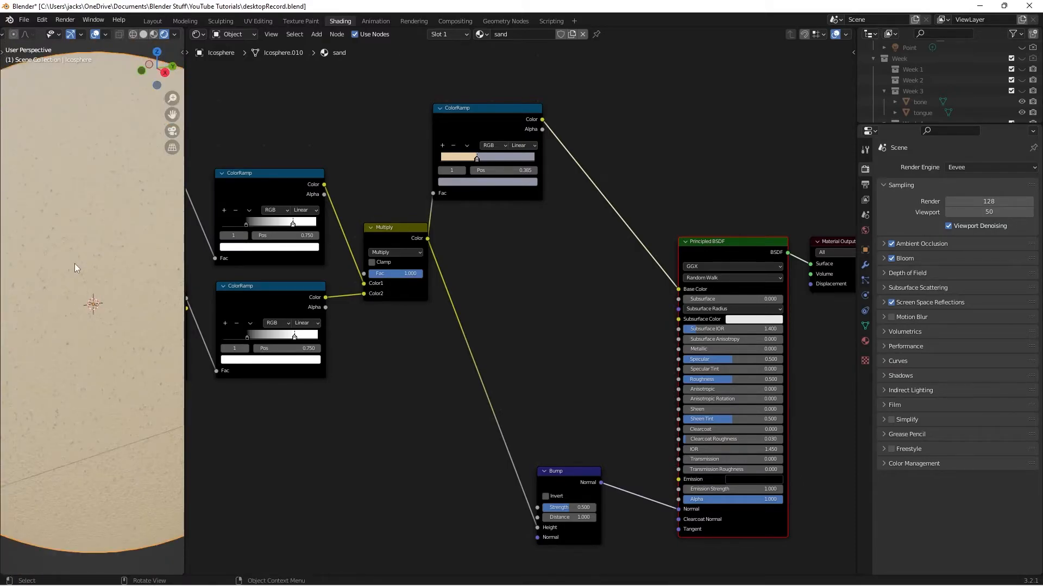
- Try moving the grain ColorRamp's gray-blue stop to about position 0.517, check the icosphere and undo the move
{"action": "middle_click_drag", "start_coordinate": [574, 219], "coordinate": [511, 373]}
{"action": "scroll", "coordinate": [511, 373], "scroll_direction": "up", "scroll_amount": 3}
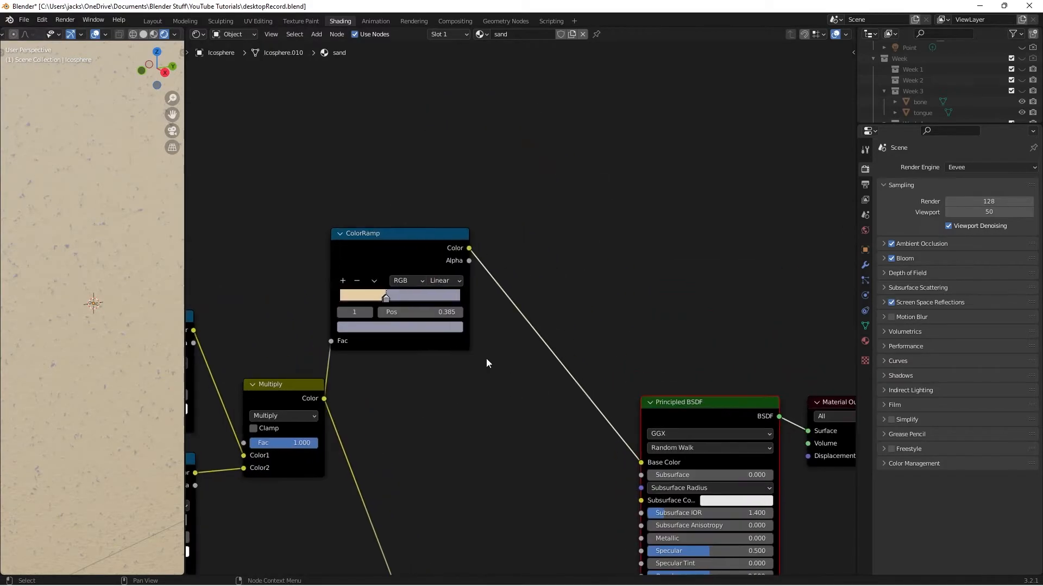
{"action": "left_click_drag", "start_coordinate": [387, 299], "coordinate": [404, 302]}
{"action": "scroll", "coordinate": [96, 353], "scroll_direction": "down", "scroll_amount": 4}
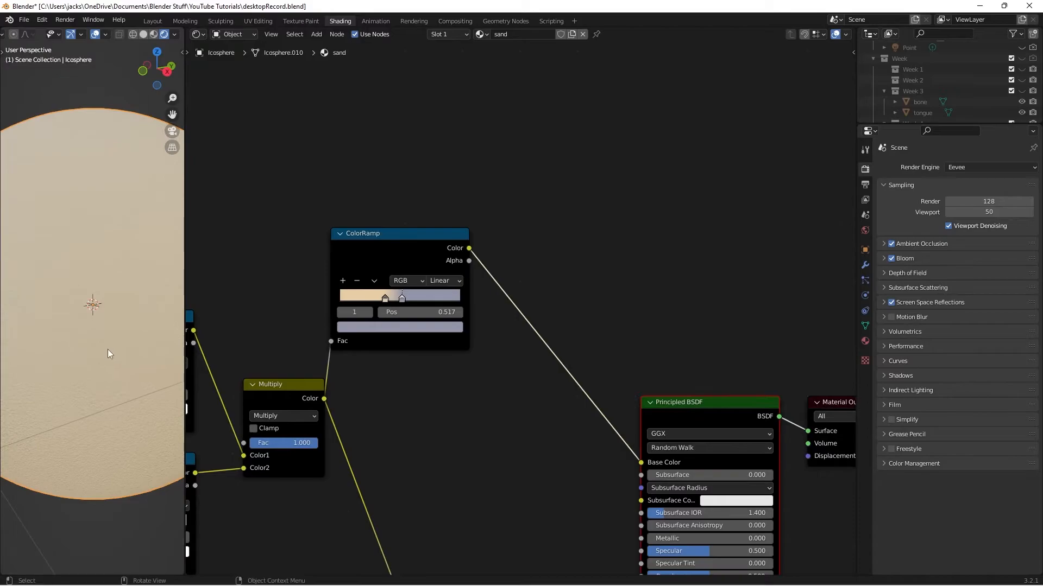
{"action": "key", "text": "ctrl+z"}
{"action": "left_click", "coordinate": [450, 455]}
- Add a third Noise Texture node and place it below the two existing noise textures
{"action": "scroll", "coordinate": [440, 480], "scroll_direction": "down", "scroll_amount": 3}
{"action": "middle_click_drag", "start_coordinate": [439, 485], "coordinate": [532, 311]}
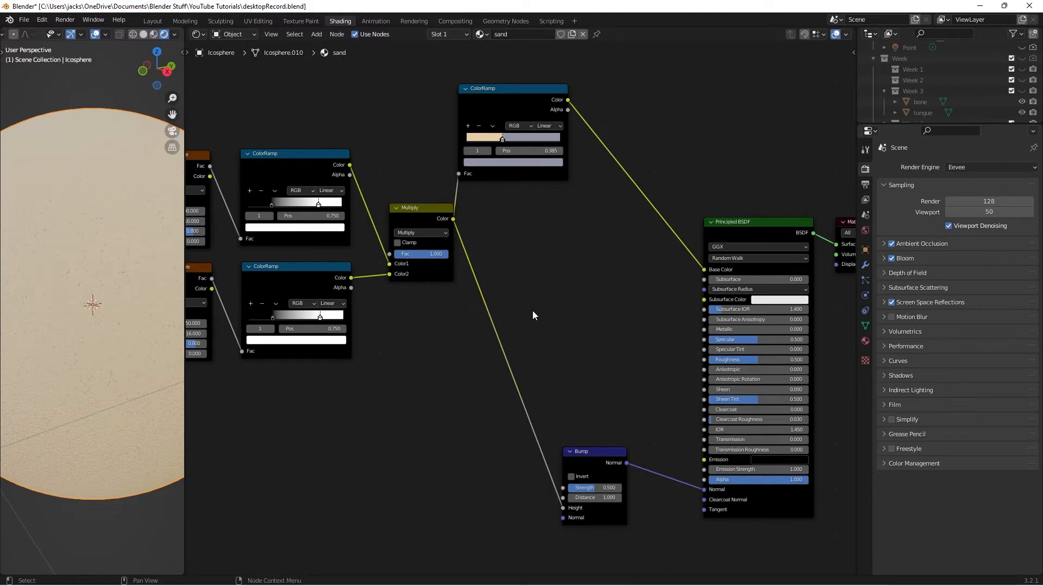
{"action": "key", "text": "shift+a"}
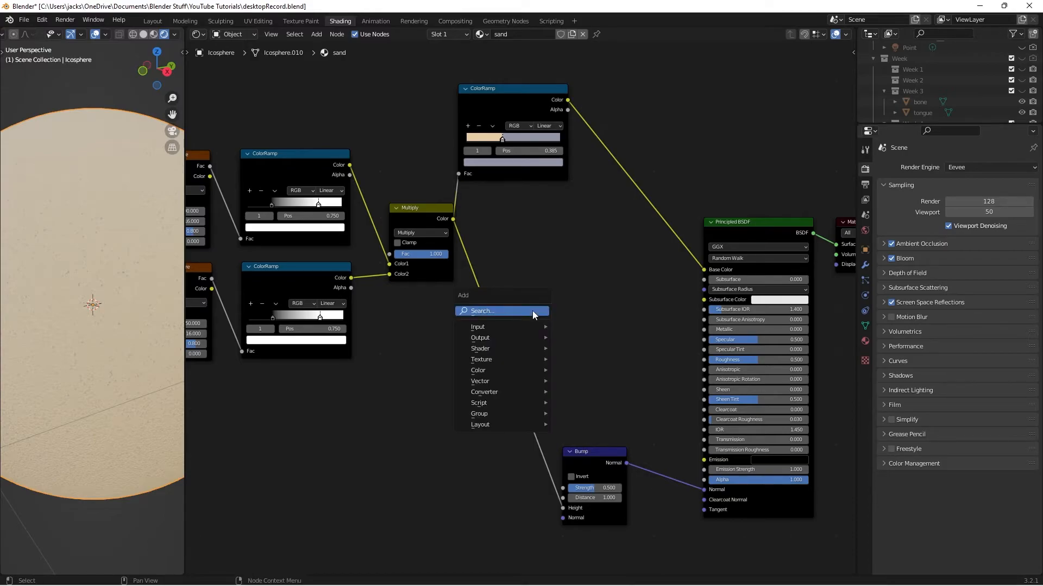
{"action": "left_click", "coordinate": [533, 311]}
{"action": "type", "text": "noise"}
{"action": "key", "text": "Down"}
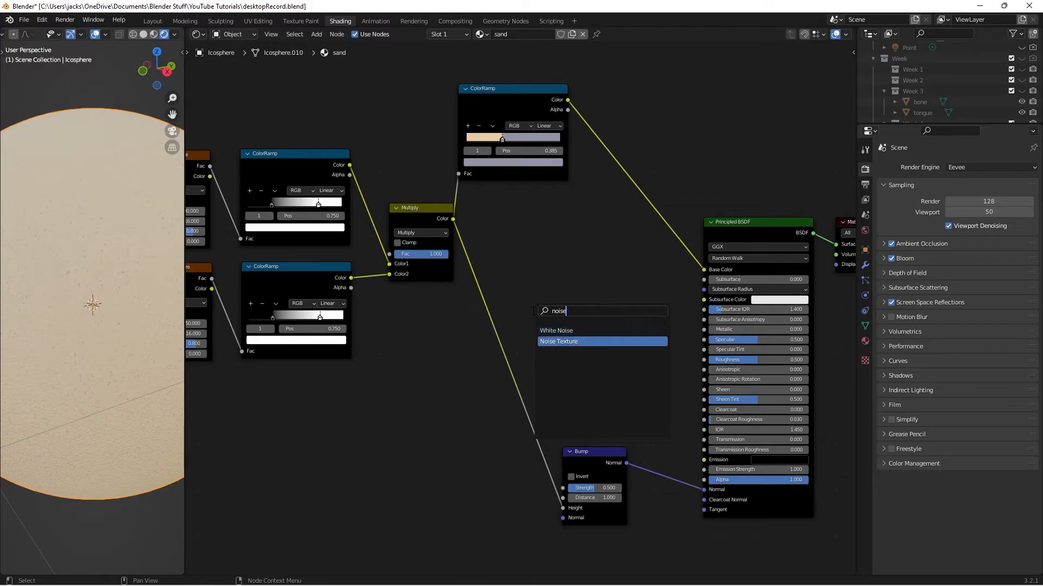
{"action": "key", "text": "Return"}
{"action": "left_click", "coordinate": [229, 433]}
- Connect the Mapping vector to the third Noise Texture, align it under the other two and set its Detail to 16
{"action": "middle_click_drag", "start_coordinate": [336, 338], "coordinate": [522, 318]}
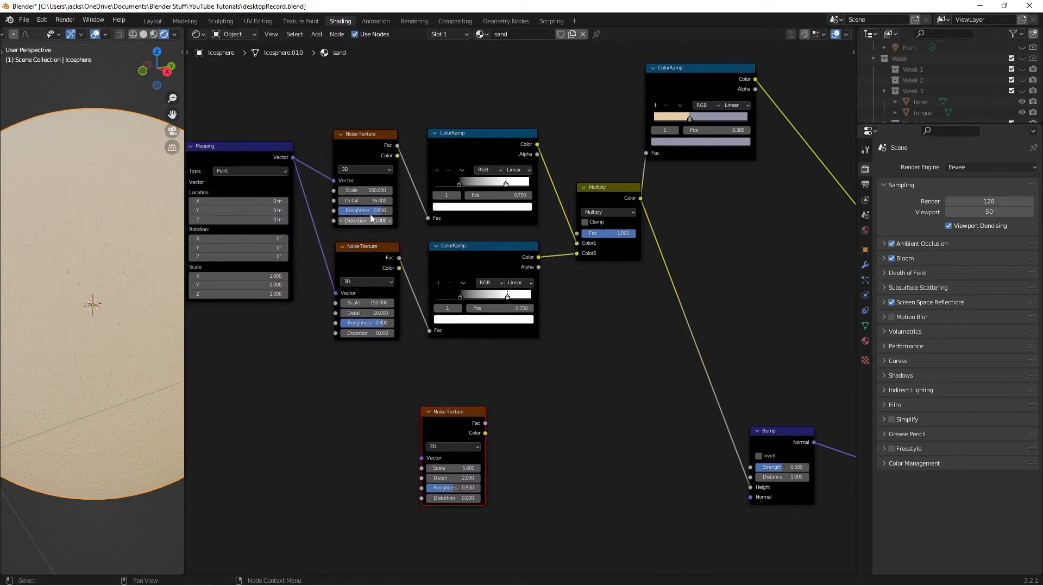
{"action": "left_click_drag", "start_coordinate": [292, 158], "coordinate": [428, 459]}
{"action": "left_click_drag", "start_coordinate": [436, 431], "coordinate": [351, 392]}
{"action": "scroll", "coordinate": [446, 436], "scroll_direction": "up", "scroll_amount": 2}
{"action": "scroll", "coordinate": [446, 436], "scroll_direction": "up", "scroll_amount": 1}
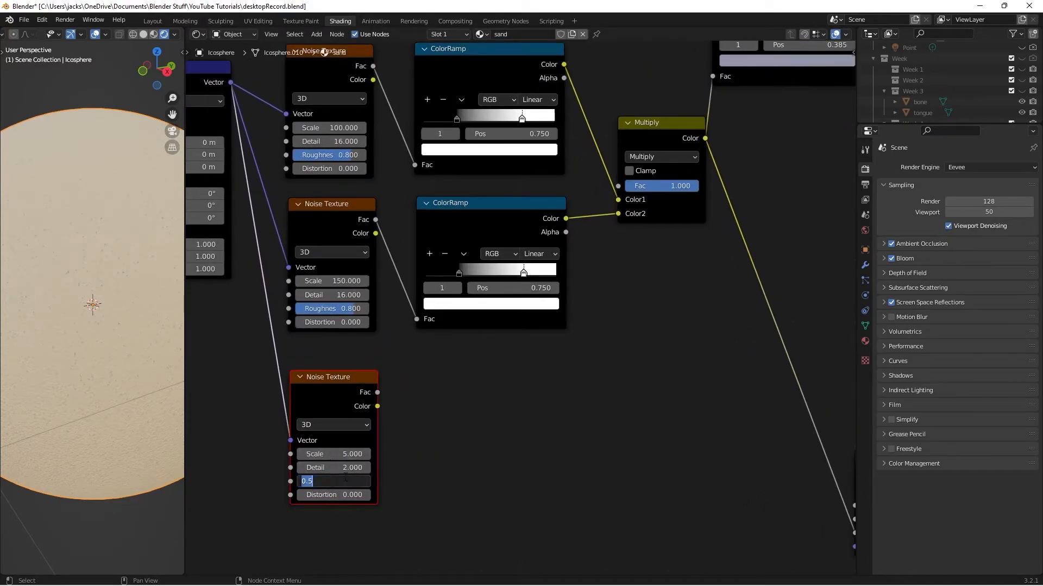
{"action": "double_click", "coordinate": [344, 468]}
{"action": "type", "text": "16"}
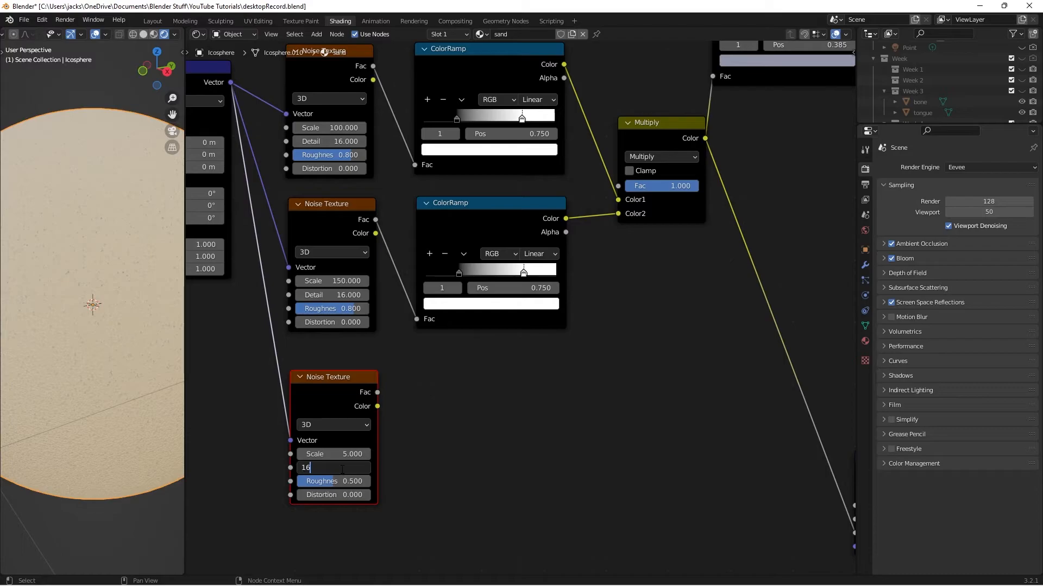
{"action": "key", "text": "Return"}
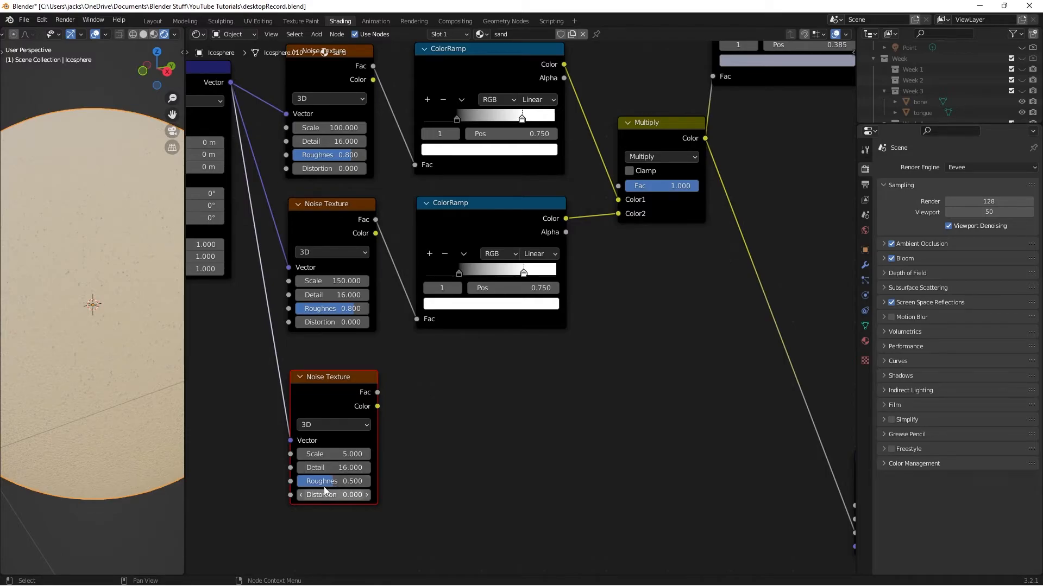
- Duplicate the second noise's ColorRamp beside the third Noise Texture and connect that noise's Fac to the copy
{"action": "left_click", "coordinate": [524, 222]}
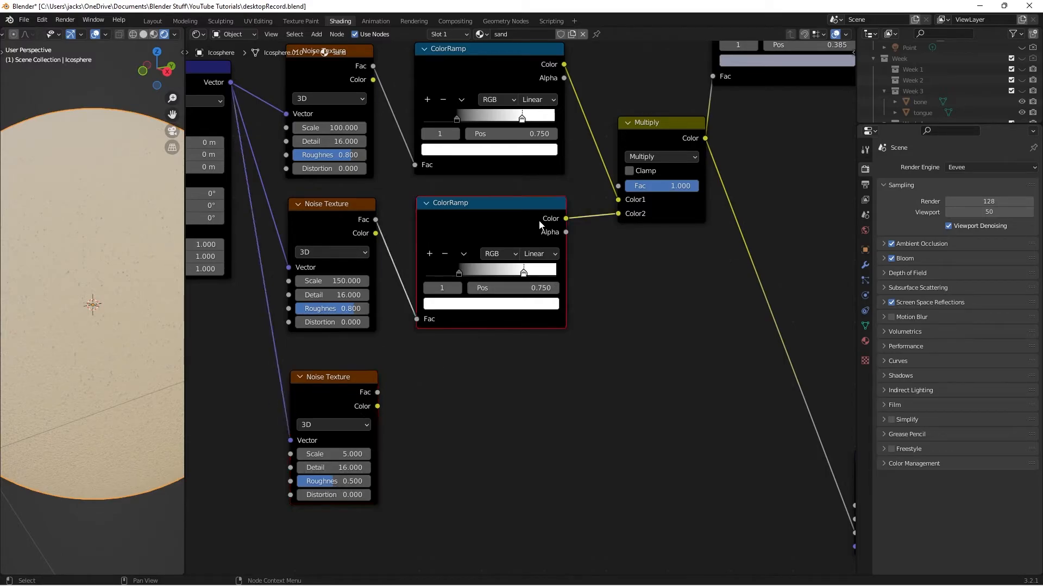
{"action": "key", "text": "shift+d"}
{"action": "left_click", "coordinate": [491, 391]}
{"action": "left_click_drag", "start_coordinate": [378, 392], "coordinate": [420, 489]}
{"action": "left_click_drag", "start_coordinate": [481, 397], "coordinate": [471, 407]}
- Spread the duplicated ColorRamp's stops to both ends, with white at 1.000, and preview the ramp on the icosphere
{"action": "left_click_drag", "start_coordinate": [451, 453], "coordinate": [418, 454]}
{"action": "left_click_drag", "start_coordinate": [516, 453], "coordinate": [579, 454]}
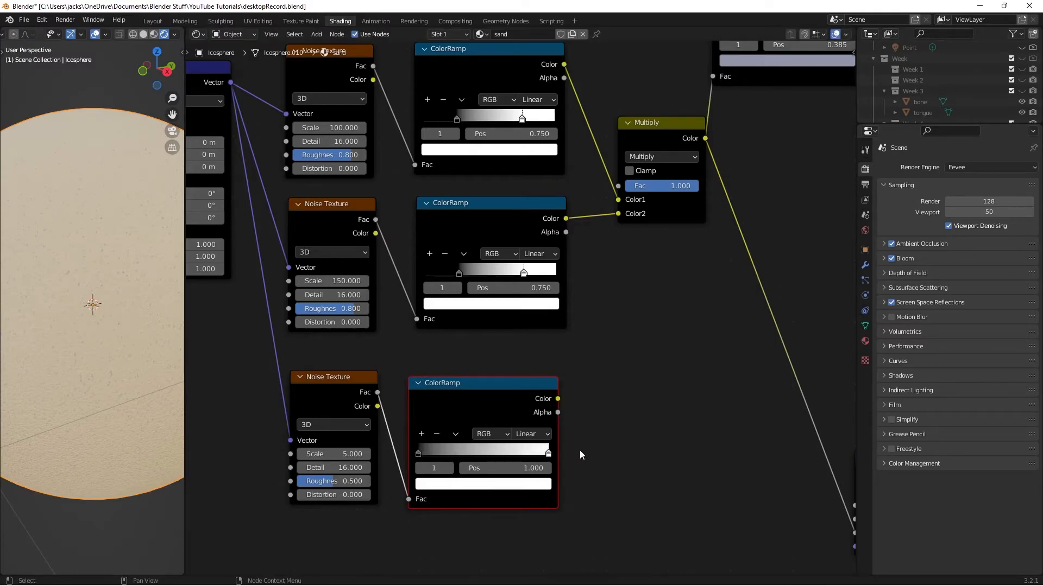
{"action": "left_click", "coordinate": [497, 402], "text": "ctrl+shift"}
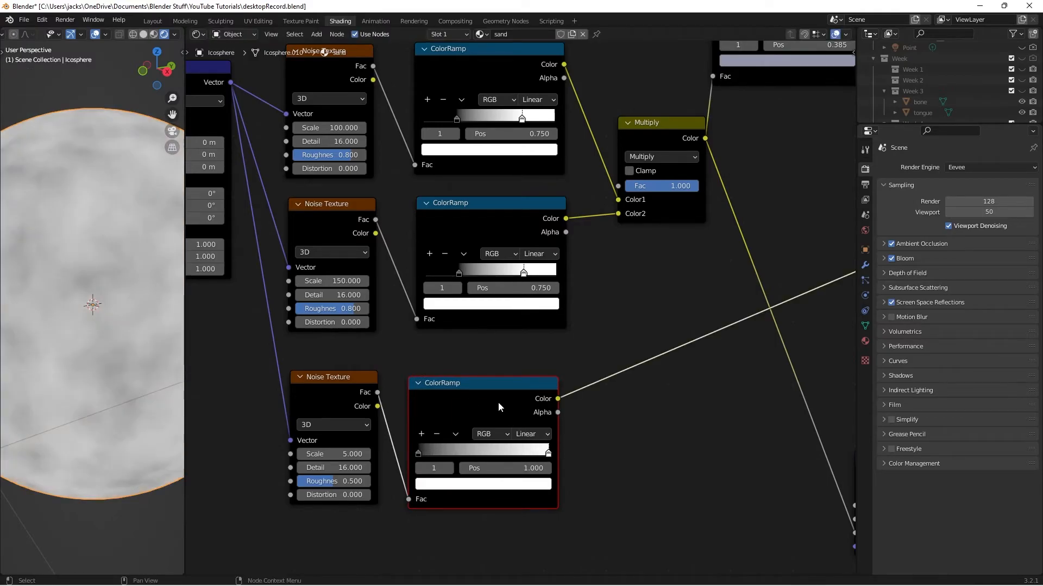
{"action": "scroll", "coordinate": [109, 308], "scroll_direction": "down", "scroll_amount": 4}
{"action": "scroll", "coordinate": [112, 305], "scroll_direction": "up", "scroll_amount": 2}
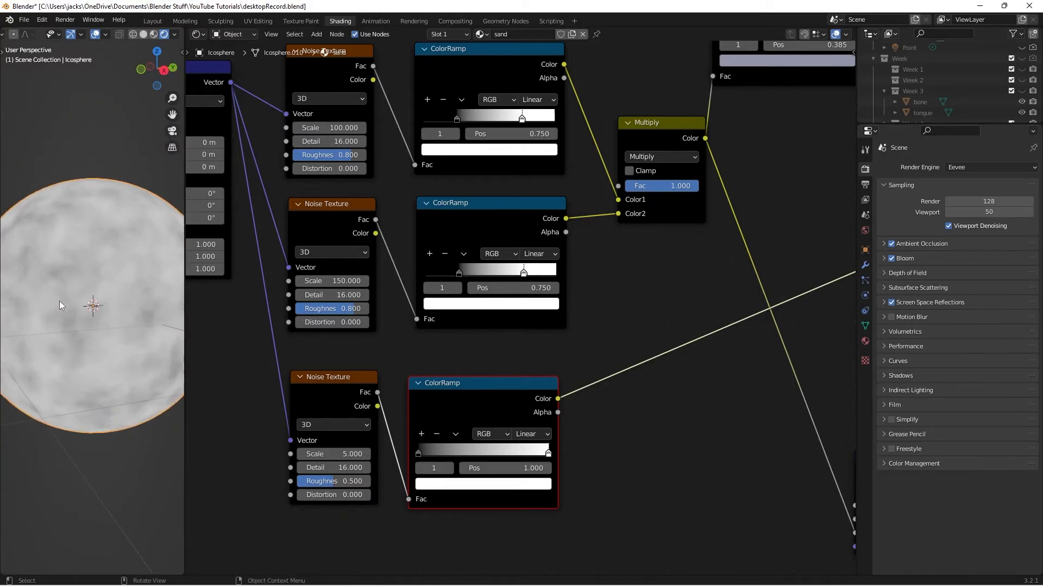
{"action": "middle_click_drag", "start_coordinate": [128, 255], "coordinate": [102, 286]}
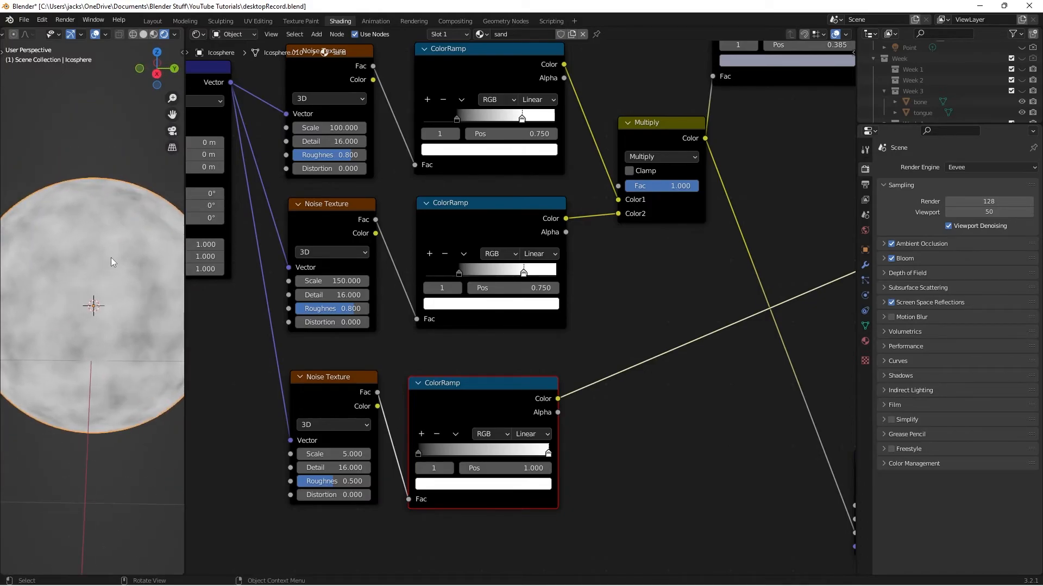
- Add a second Bump node before the existing one and connect the third noise's ColorRamp color to its Height
{"action": "middle_click_drag", "start_coordinate": [733, 448], "coordinate": [558, 333]}
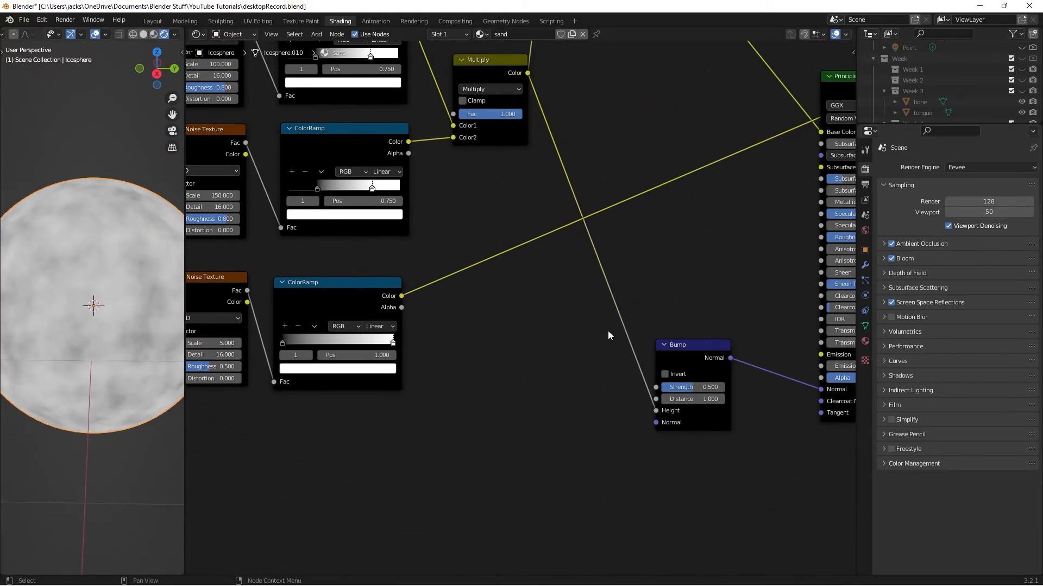
{"action": "key", "text": "shift+a"}
{"action": "type", "text": "bum"}
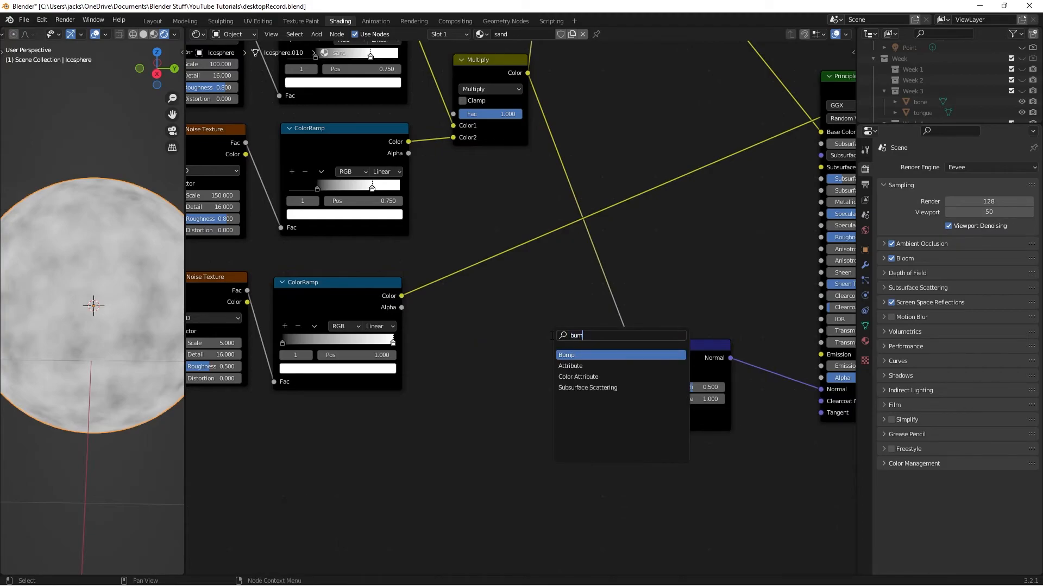
{"action": "key", "text": "Return"}
{"action": "left_click", "coordinate": [542, 330]}
{"action": "left_click_drag", "start_coordinate": [405, 298], "coordinate": [555, 380]}
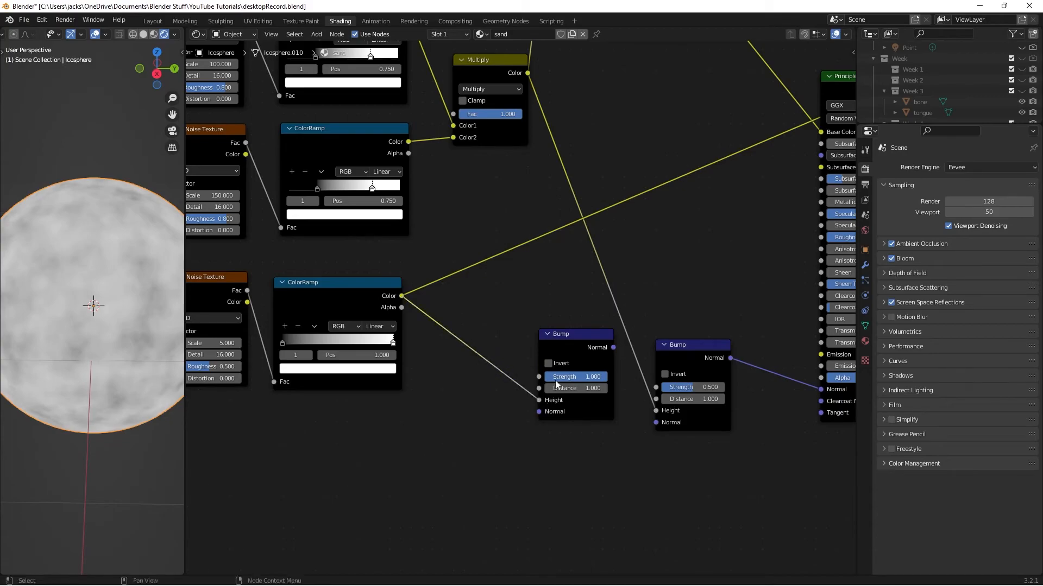
- Set the new Bump's Strength to 0.2 and connect its Normal output to the existing Bump's Normal input
{"action": "left_click", "coordinate": [571, 377]}
{"action": "type", "text": "0.2"}
{"action": "key", "text": "Return"}
{"action": "left_click_drag", "start_coordinate": [609, 356], "coordinate": [657, 423]}
- Preview the Principled BSDF on the icosphere again and inspect the combined bump from another angle
{"action": "middle_click_drag", "start_coordinate": [751, 366], "coordinate": [681, 377]}
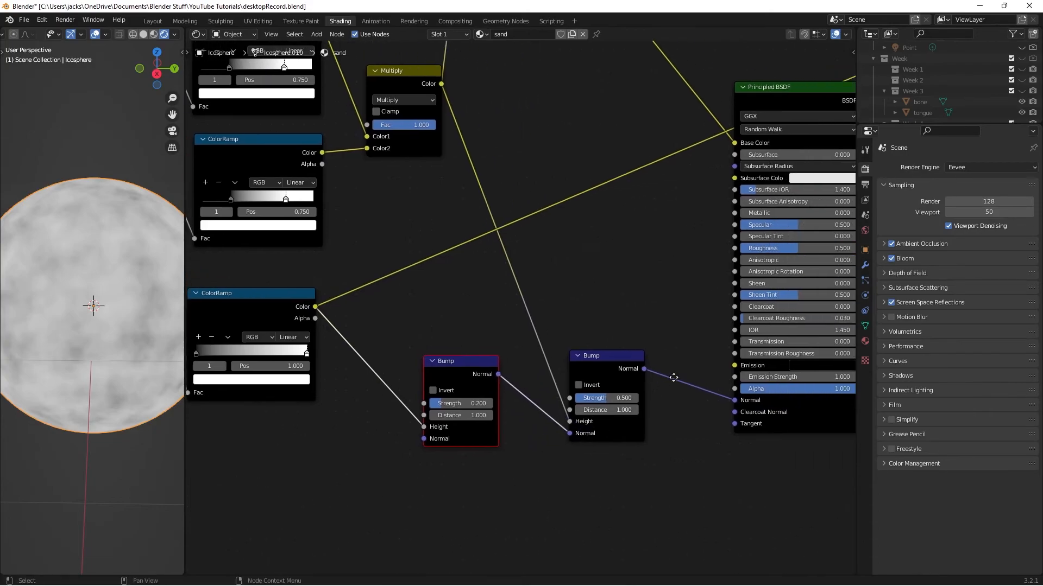
{"action": "scroll", "coordinate": [681, 377], "scroll_direction": "up", "scroll_amount": 1}
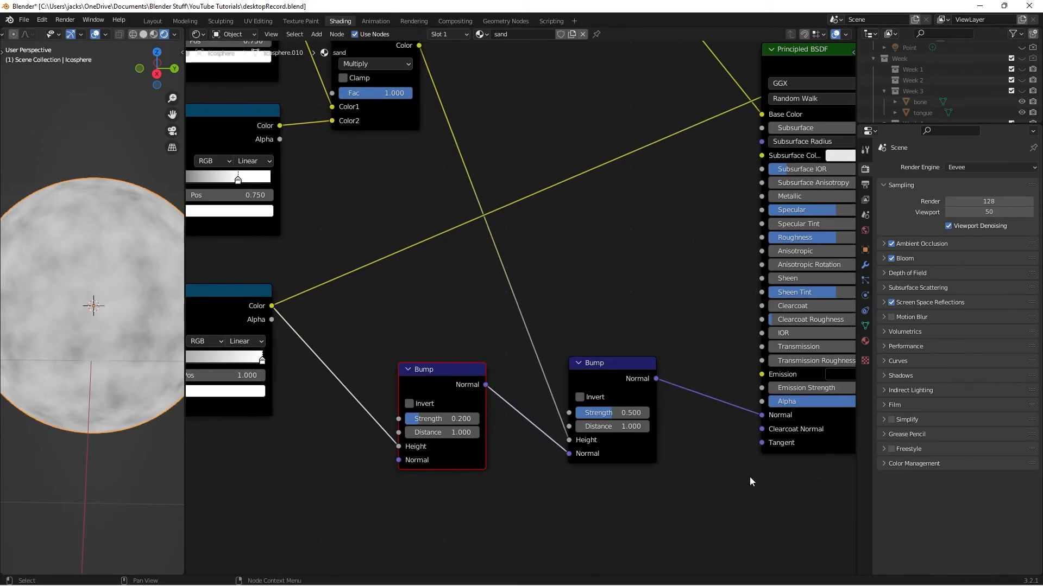
{"action": "left_click", "coordinate": [813, 435]}
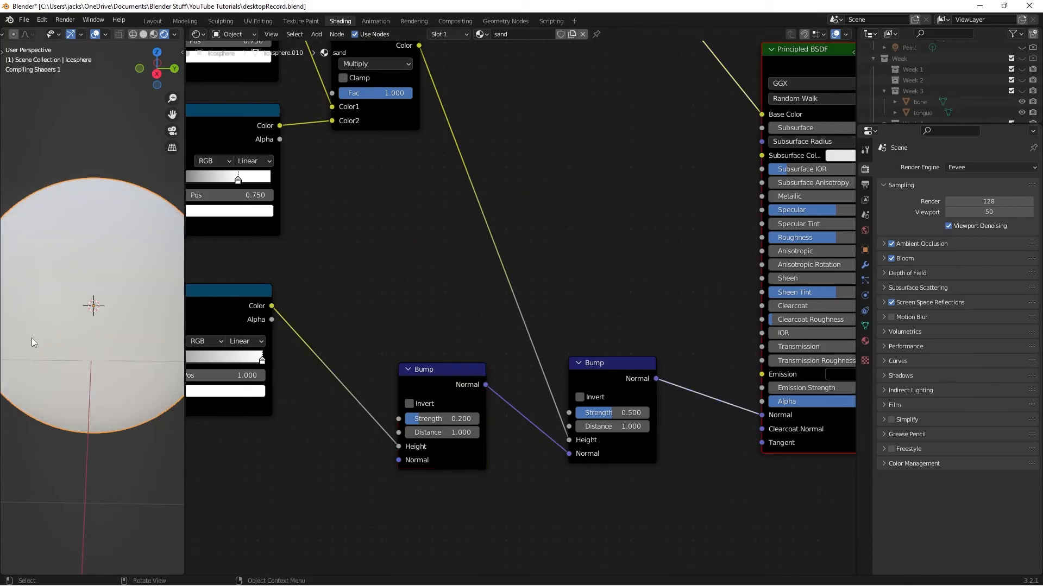
{"action": "middle_click_drag", "start_coordinate": [32, 336], "coordinate": [105, 320]}
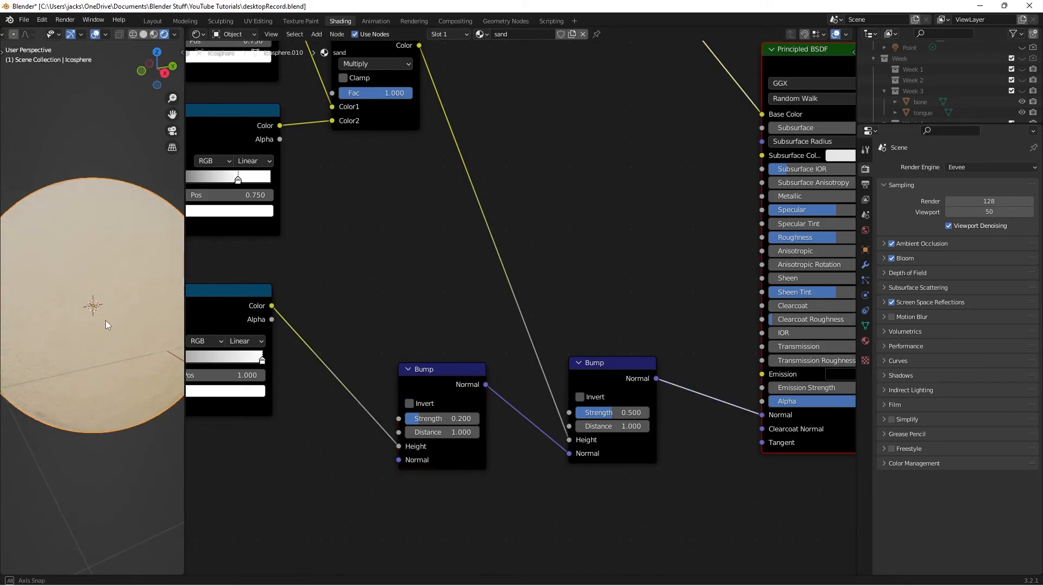
{"action": "scroll", "coordinate": [105, 324], "scroll_direction": "up", "scroll_amount": 3}
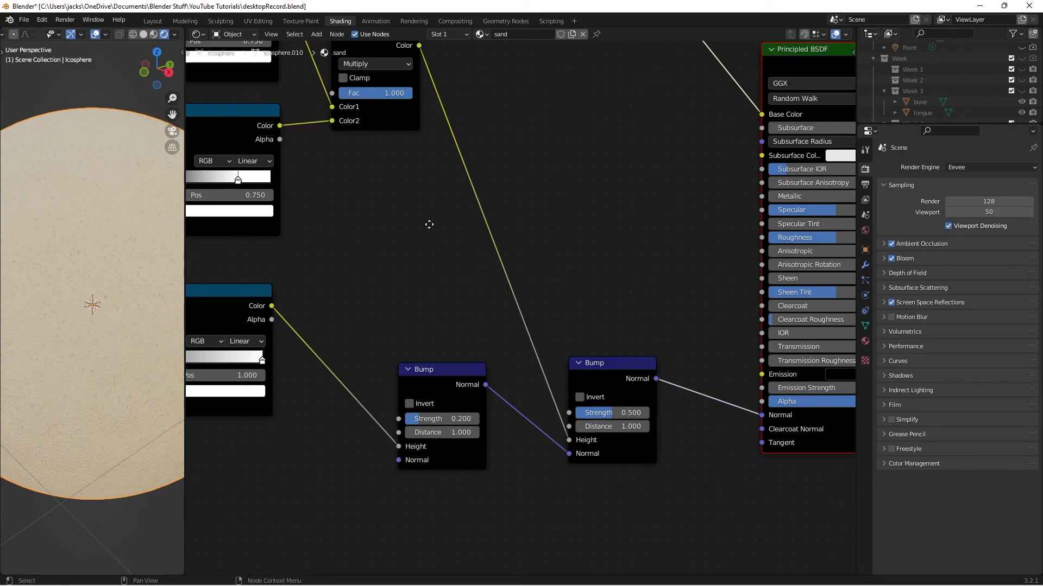
- Examine the complete sand node tree from the Texture Coordinate node through to the Material Output
{"action": "middle_click_drag", "start_coordinate": [429, 225], "coordinate": [235, 292]}
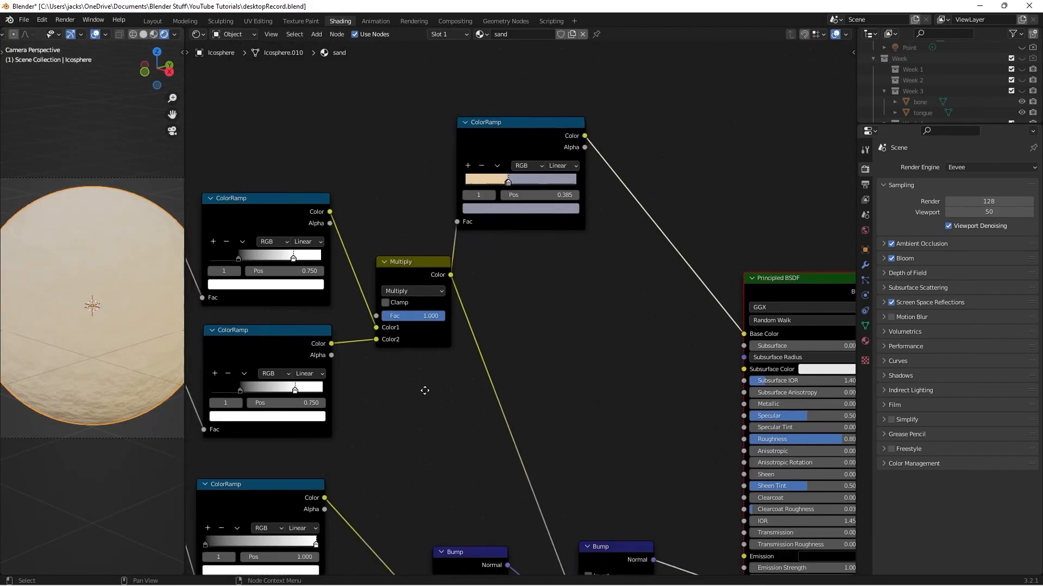
{"action": "middle_click_drag", "start_coordinate": [446, 419], "coordinate": [492, 298]}
{"action": "scroll", "coordinate": [492, 298], "scroll_direction": "down", "scroll_amount": 1}
{"action": "middle_click_drag", "start_coordinate": [611, 298], "coordinate": [544, 289]}
{"action": "scroll", "coordinate": [521, 317], "scroll_direction": "down", "scroll_amount": 2}
{"action": "middle_click_drag", "start_coordinate": [450, 291], "coordinate": [548, 317]}
{"action": "scroll", "coordinate": [549, 318], "scroll_direction": "down", "scroll_amount": 2}
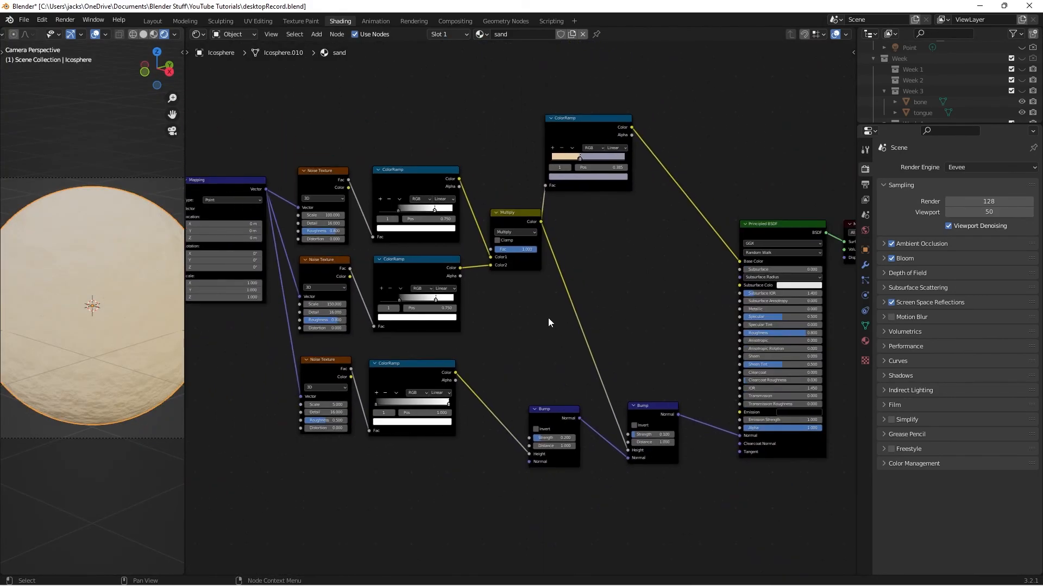
{"action": "scroll", "coordinate": [548, 318], "scroll_direction": "down", "scroll_amount": 1}
{"action": "left_click_drag", "start_coordinate": [274, 214], "coordinate": [261, 222]}
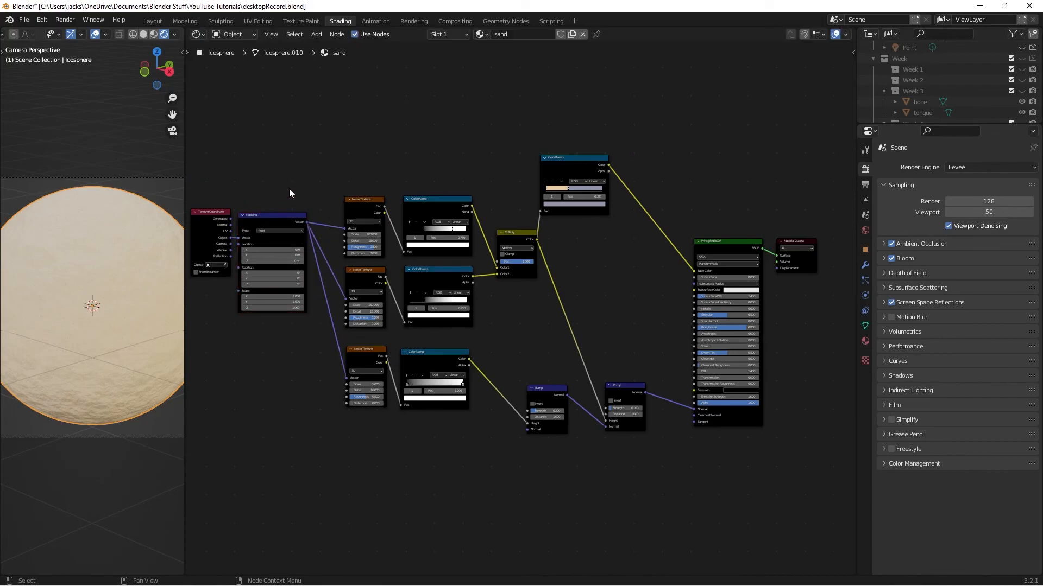
{"action": "scroll", "coordinate": [563, 318], "scroll_direction": "up", "scroll_amount": 3}
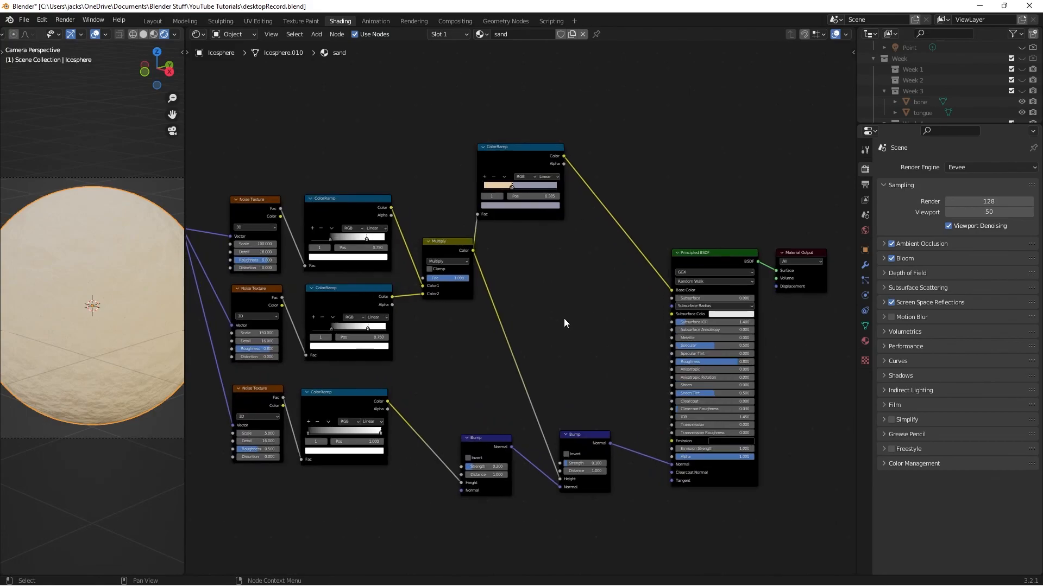